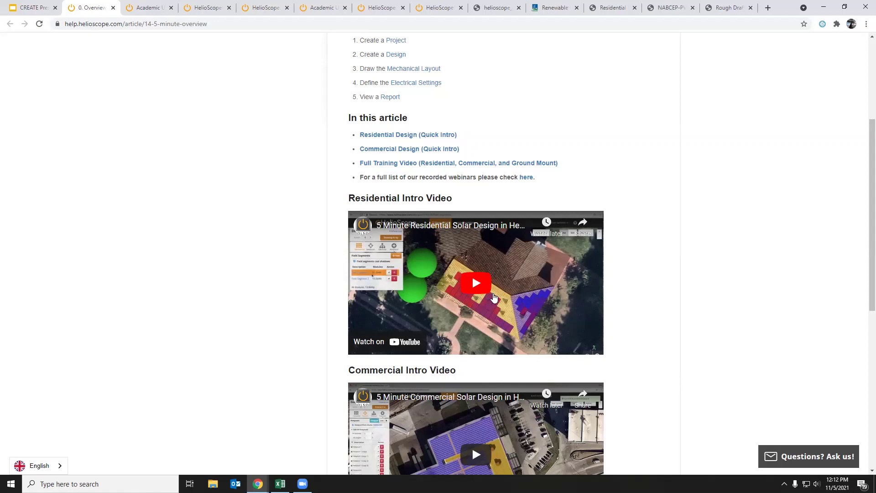
- Look over the residential, commercial and full training videos in the HelioScope overview article
{"action": "scroll", "coordinate": [667, 318], "scroll_direction": "down", "scroll_amount": 2}
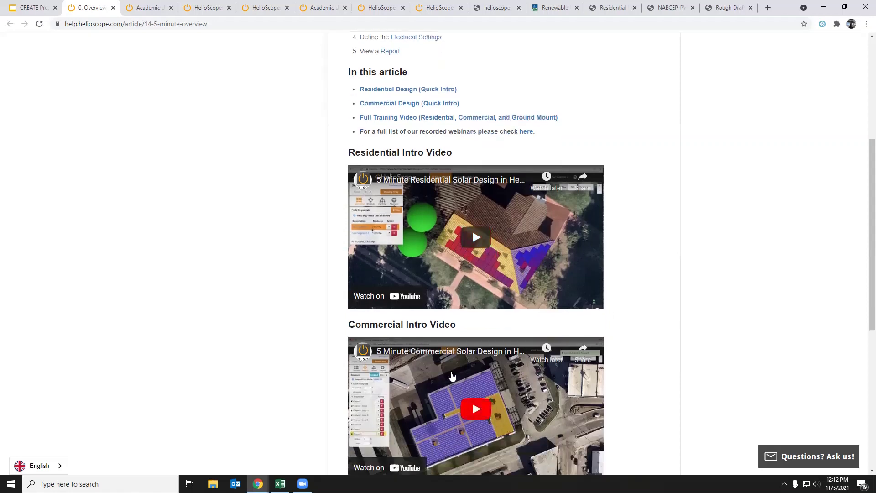
{"action": "scroll", "coordinate": [475, 367], "scroll_direction": "down", "scroll_amount": 1}
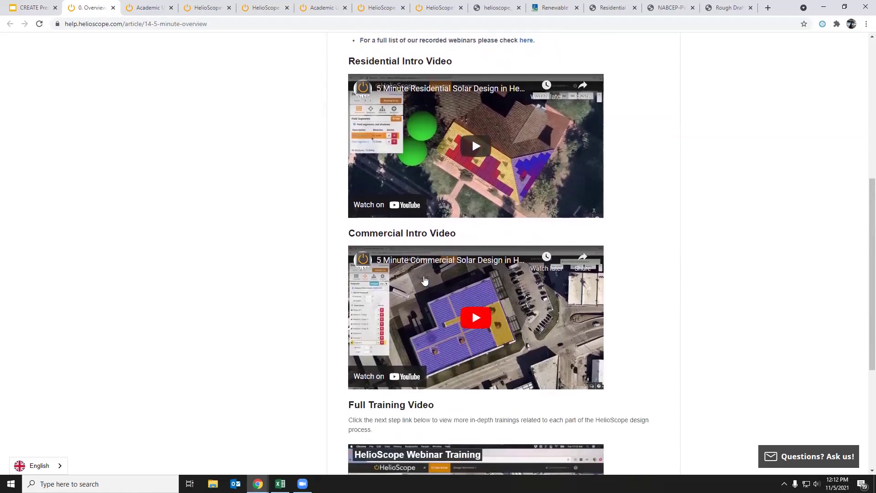
{"action": "scroll", "coordinate": [474, 327], "scroll_direction": "down", "scroll_amount": 3}
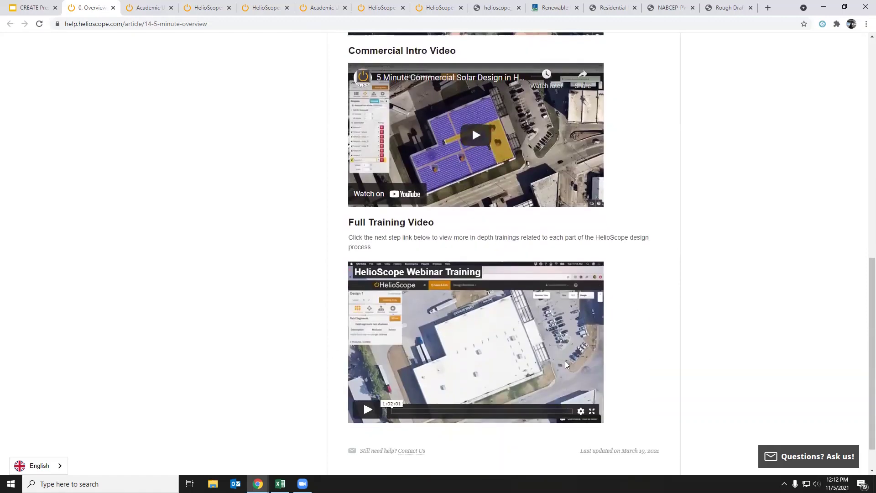
{"action": "scroll", "coordinate": [675, 378], "scroll_direction": "up", "scroll_amount": 3}
{"action": "scroll", "coordinate": [480, 117], "scroll_direction": "up", "scroll_amount": 6}
- Open the webinars page from the article, review the sign-up form's session list and close the form
{"action": "left_click", "coordinate": [480, 94]}
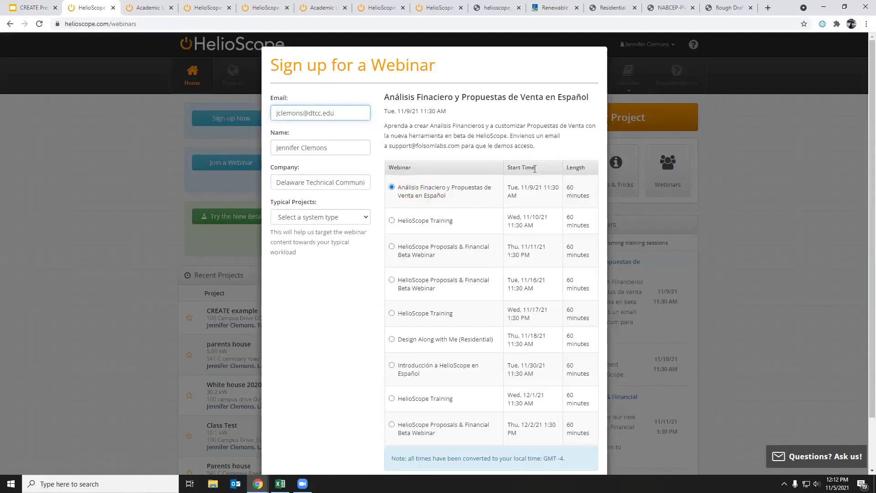
{"action": "scroll", "coordinate": [522, 212], "scroll_direction": "down", "scroll_amount": 1}
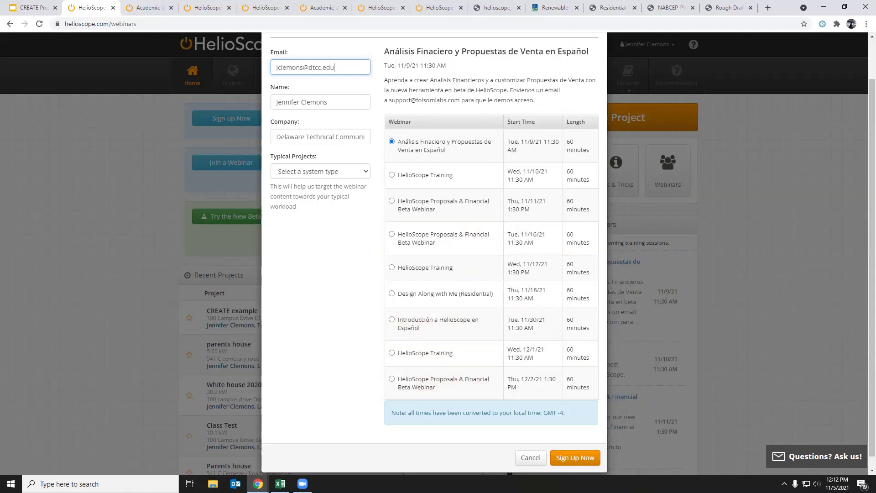
{"action": "left_click", "coordinate": [53, 362]}
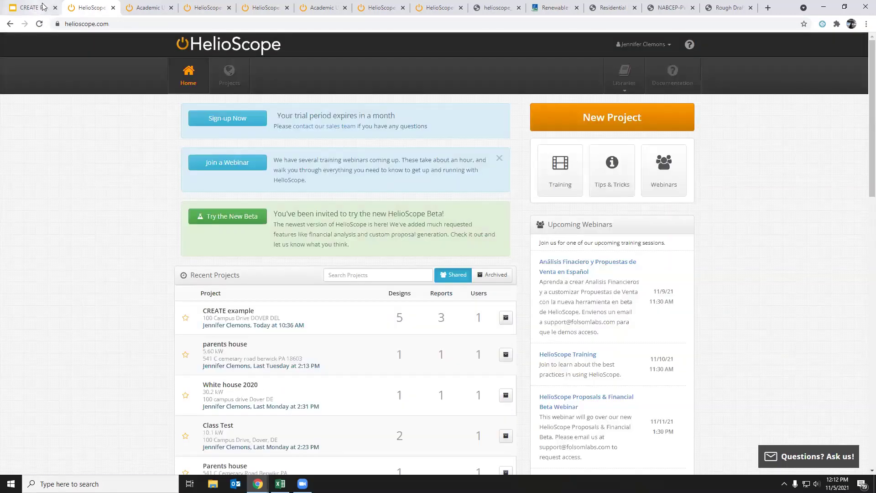
- Present the slides on starting a project and scrolling to find the location, showing HelioScope's New Project option in between
{"action": "left_click", "coordinate": [32, 8]}
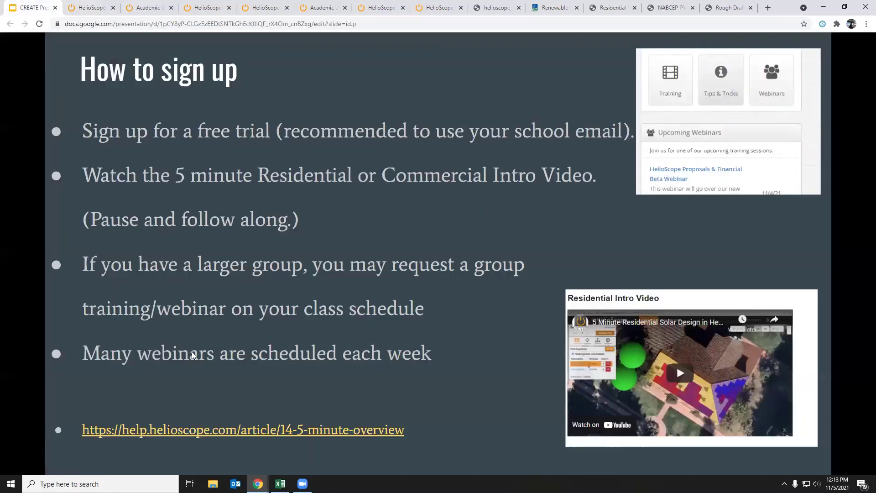
{"action": "left_click", "coordinate": [435, 303]}
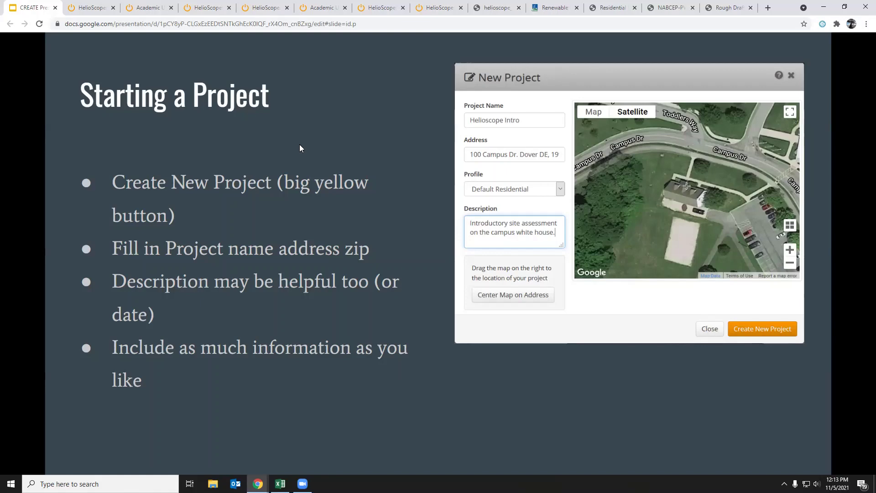
{"action": "left_click", "coordinate": [89, 7]}
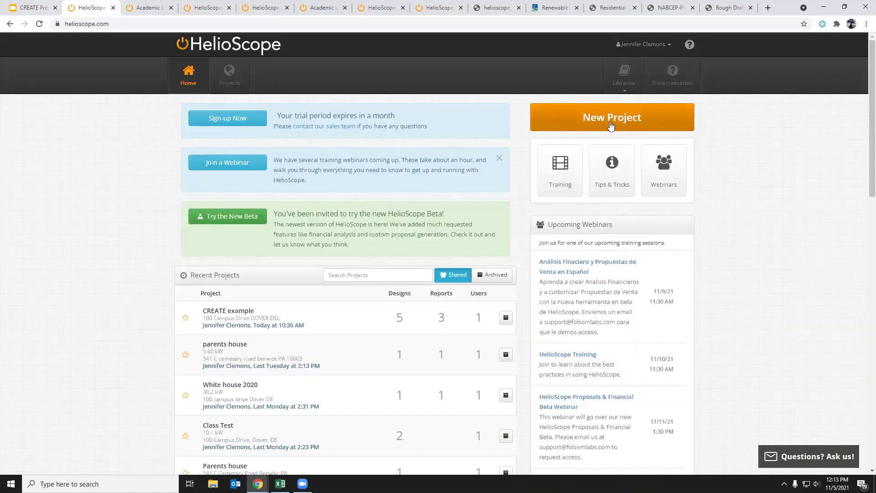
{"action": "key", "text": "ctrl+shift+Tab"}
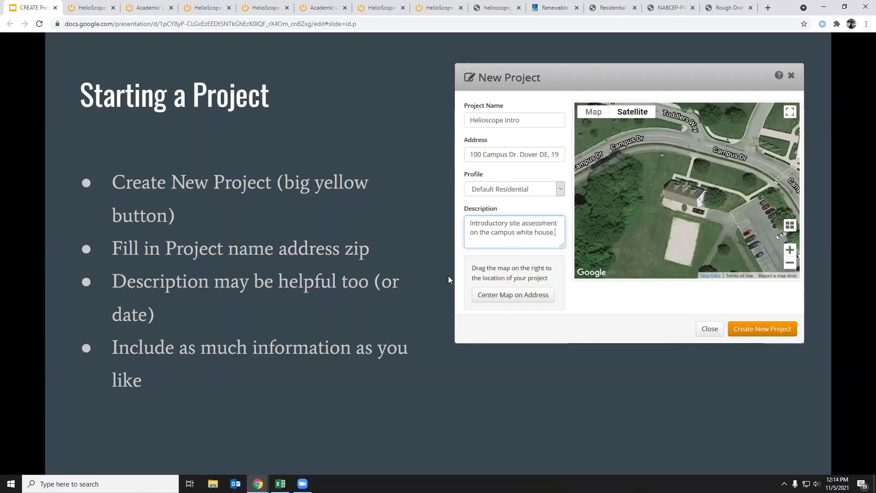
{"action": "left_click", "coordinate": [398, 275]}
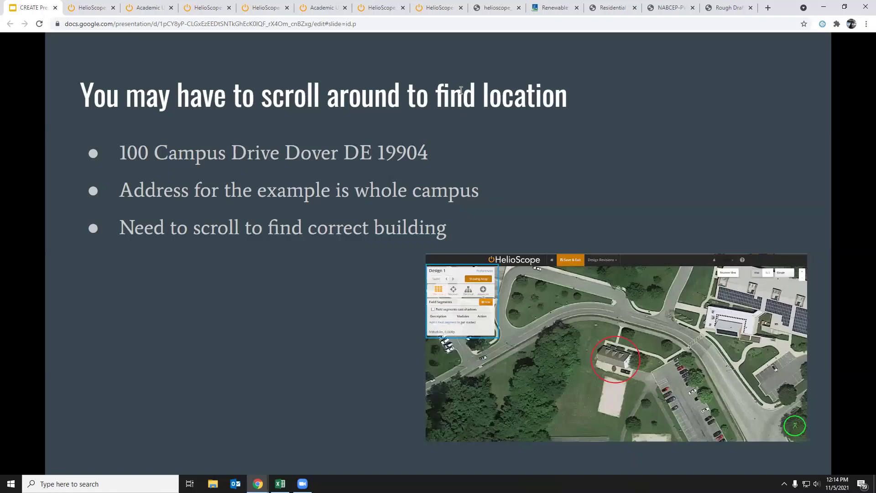
- On the CREATE teaching materials page, expand the student and instructor materials under Solar Design Using Helioscope
{"action": "left_click", "coordinate": [553, 7]}
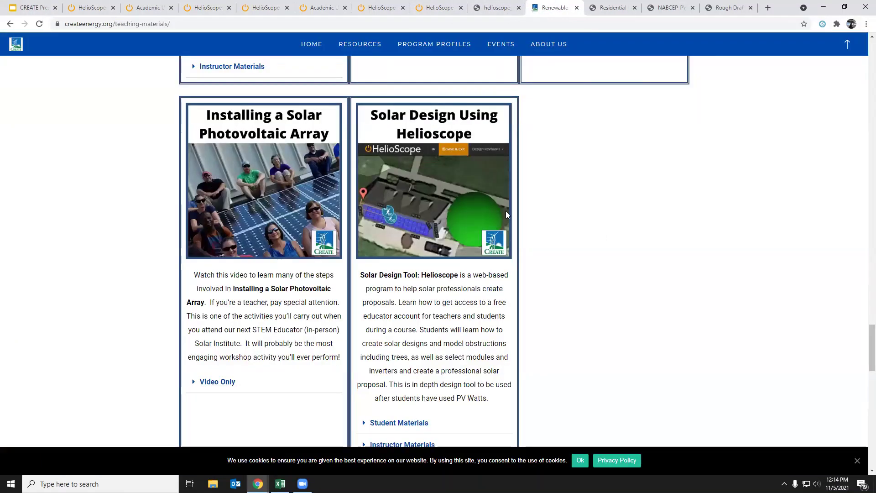
{"action": "scroll", "coordinate": [392, 360], "scroll_direction": "down", "scroll_amount": 2}
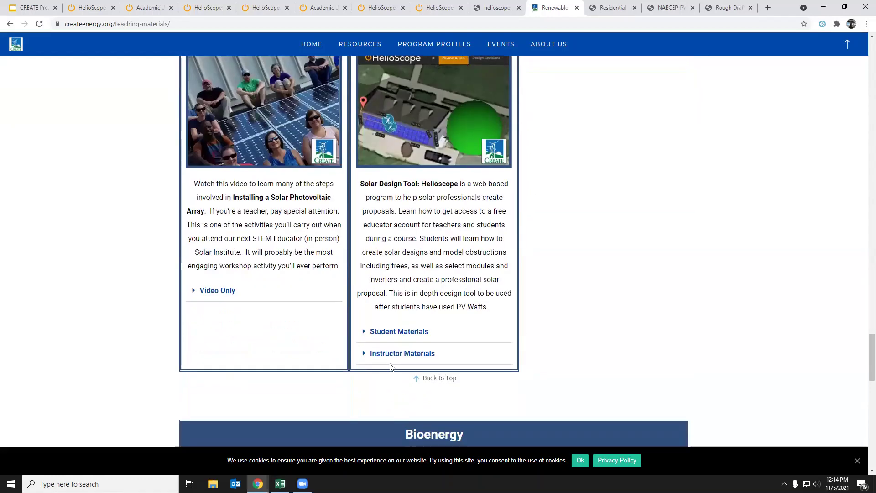
{"action": "left_click", "coordinate": [392, 361]}
{"action": "left_click", "coordinate": [404, 332]}
{"action": "scroll", "coordinate": [445, 395], "scroll_direction": "down", "scroll_amount": 2}
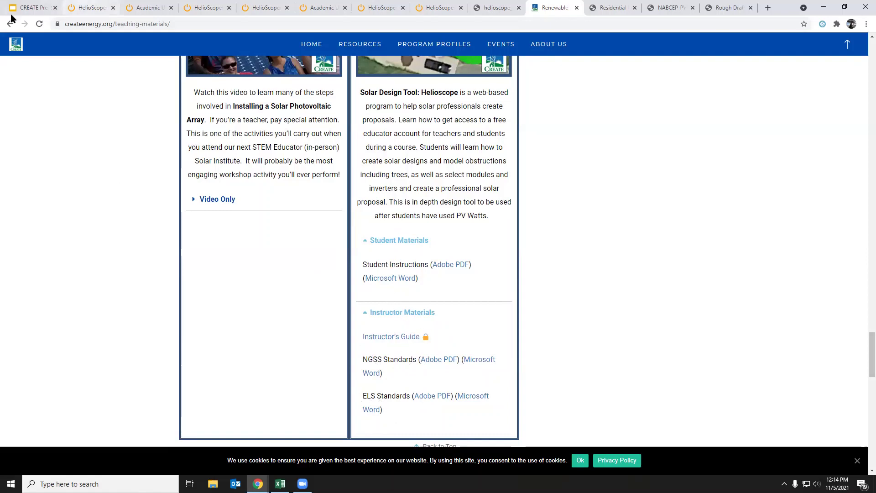
- Return to the presentation, advance it to the Mechanical Components slide and switch to the HelioScope home page
{"action": "left_click", "coordinate": [29, 8]}
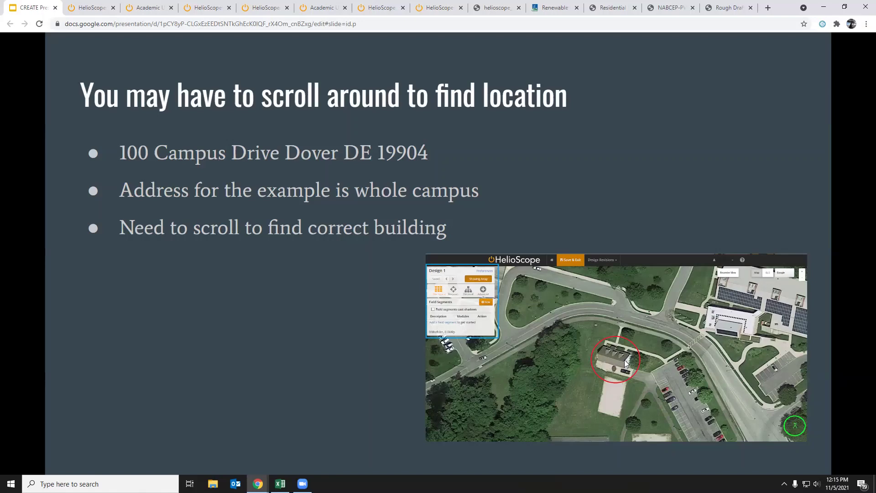
{"action": "key", "text": "Right"}
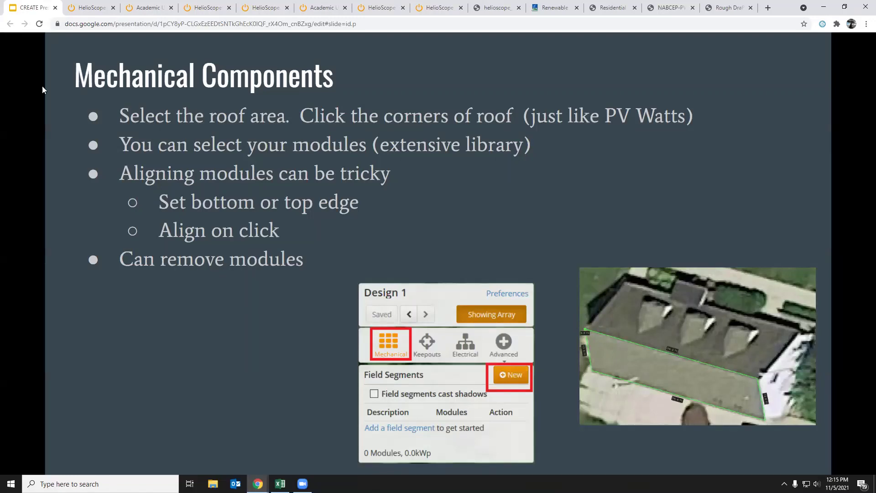
{"action": "left_click", "coordinate": [91, 8]}
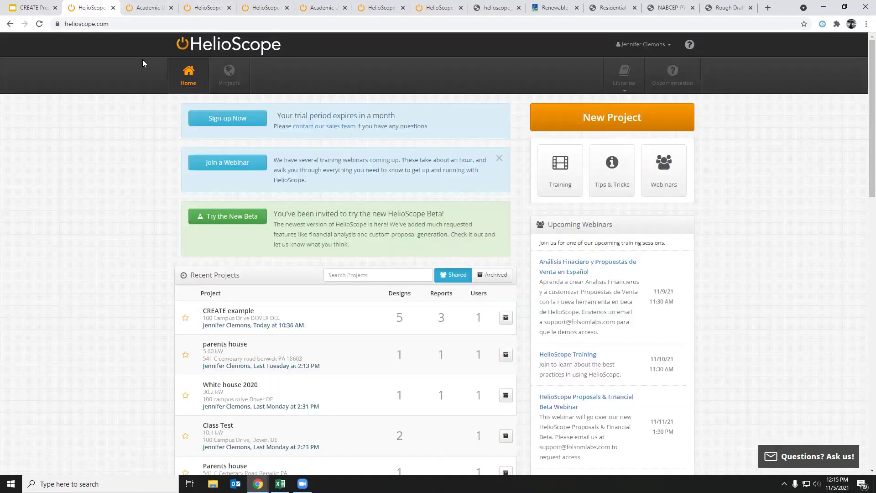
- Open the Example CREATE helio KW (copy) design of the CREATE example project in the designer
{"action": "left_click", "coordinate": [244, 308]}
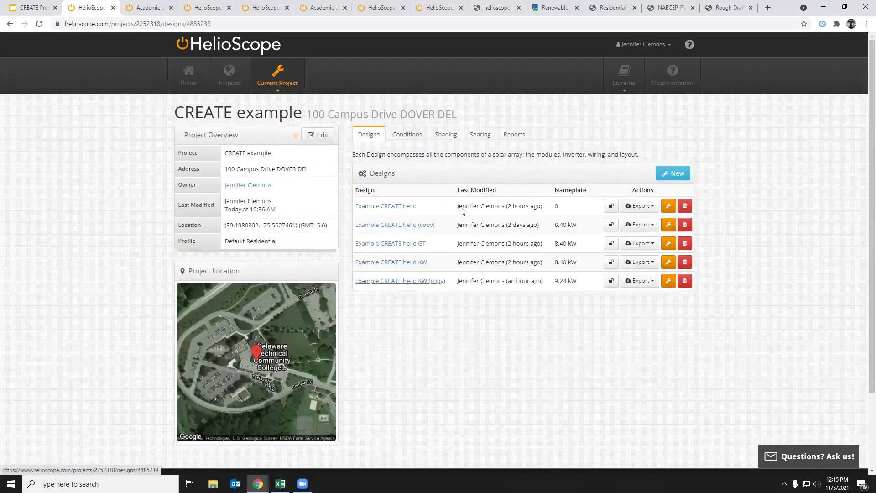
{"action": "left_click", "coordinate": [406, 282]}
{"action": "left_click", "coordinate": [208, 120]}
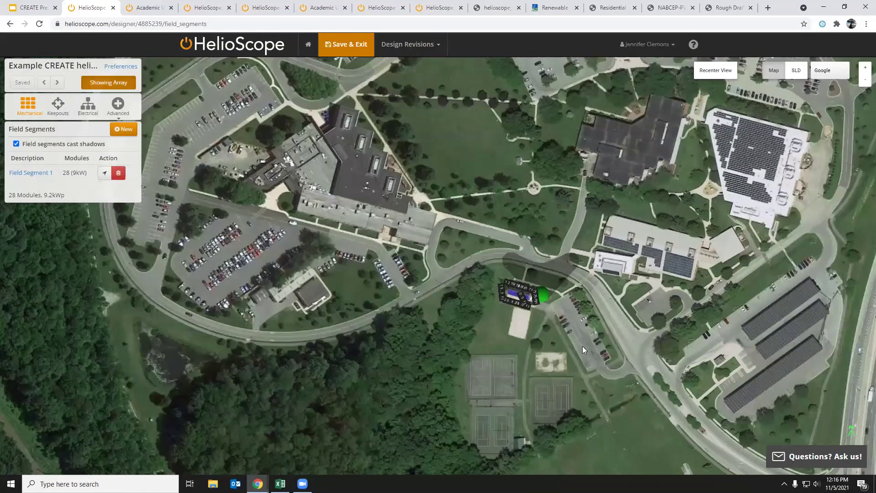
- Examine the array on the house roof and the settings of Field Segment 1, returning to the segment list
{"action": "scroll", "coordinate": [582, 346], "scroll_direction": "up", "scroll_amount": 2}
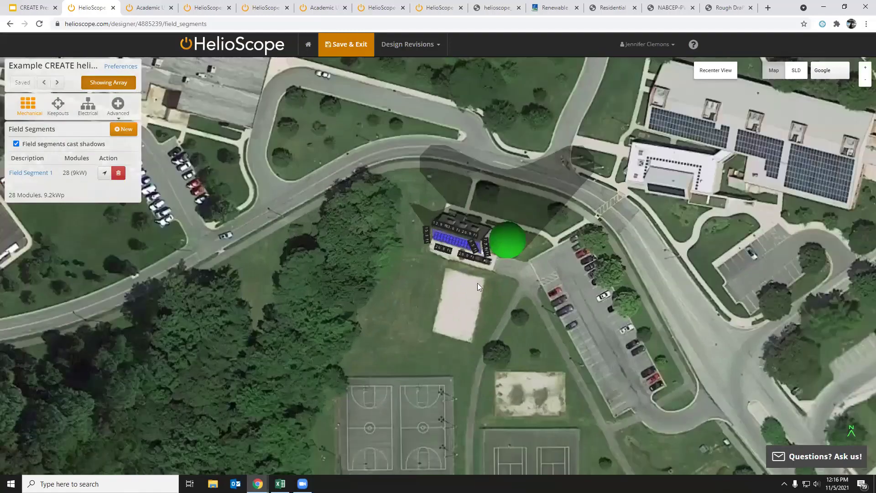
{"action": "scroll", "coordinate": [510, 302], "scroll_direction": "up", "scroll_amount": 1}
{"action": "scroll", "coordinate": [506, 278], "scroll_direction": "up", "scroll_amount": 1}
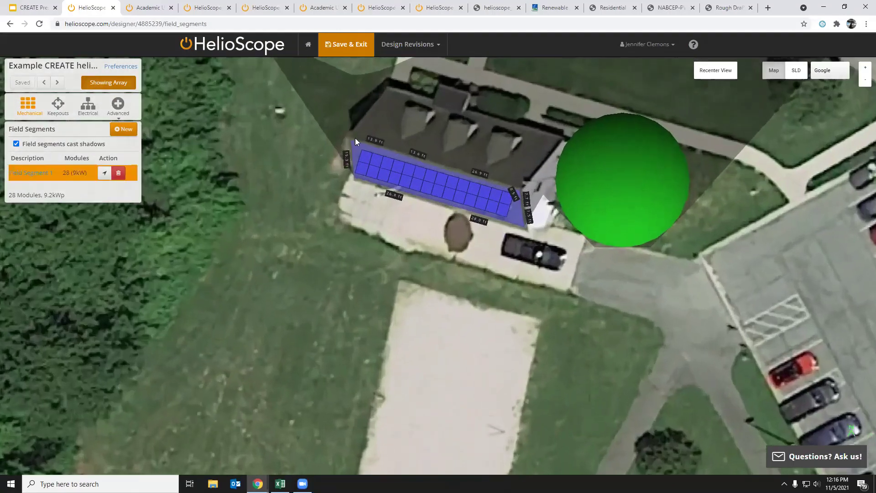
{"action": "left_click", "coordinate": [31, 172]}
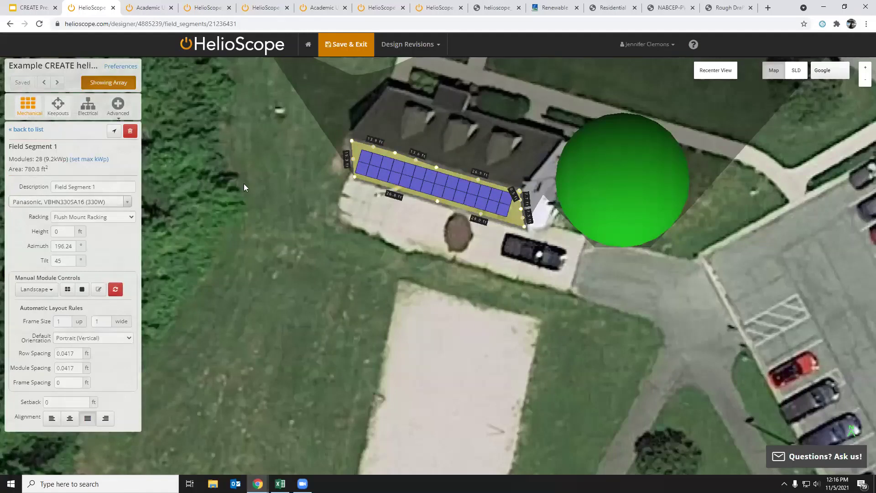
{"action": "left_click", "coordinate": [33, 112]}
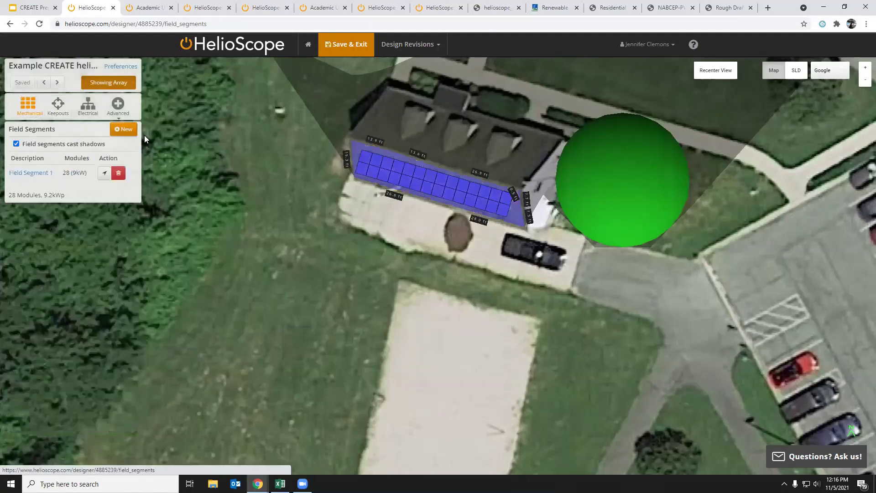
- Draw a new four-sided field segment of about 1,990 ft² over the upper part of the sandy court below the house
{"action": "left_click", "coordinate": [129, 129]}
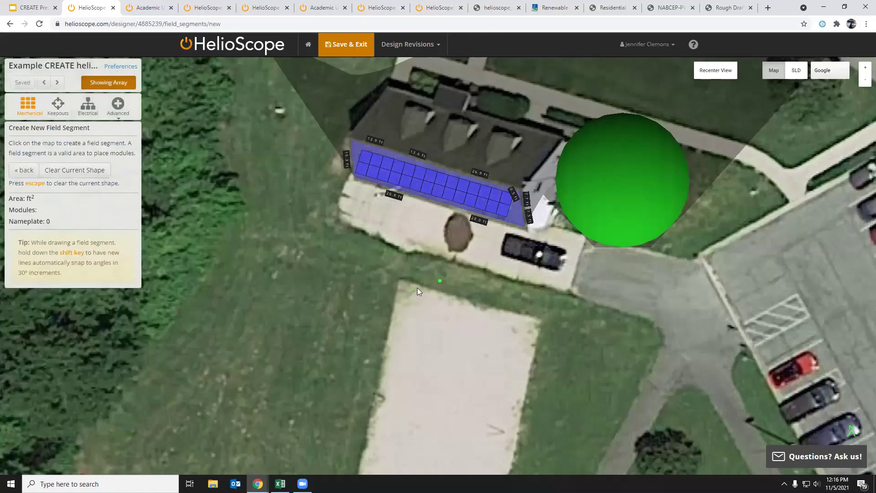
{"action": "left_click", "coordinate": [401, 284]}
{"action": "left_click", "coordinate": [380, 386]}
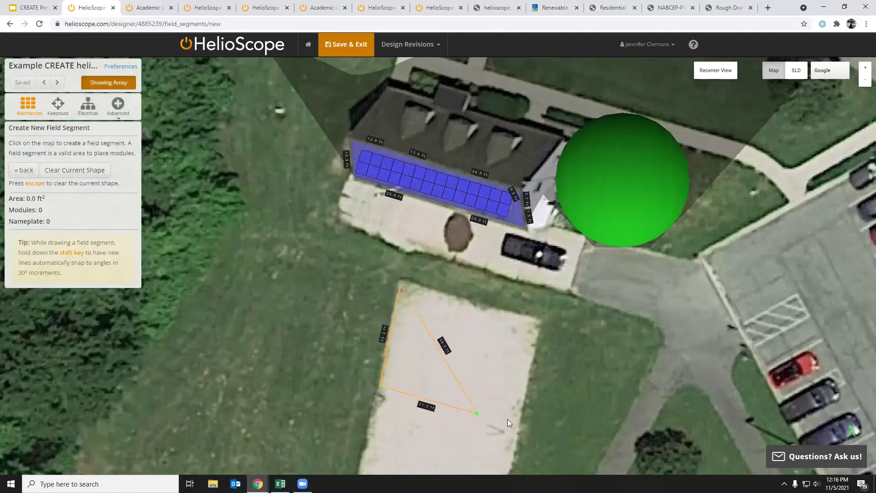
{"action": "left_click", "coordinate": [520, 420]}
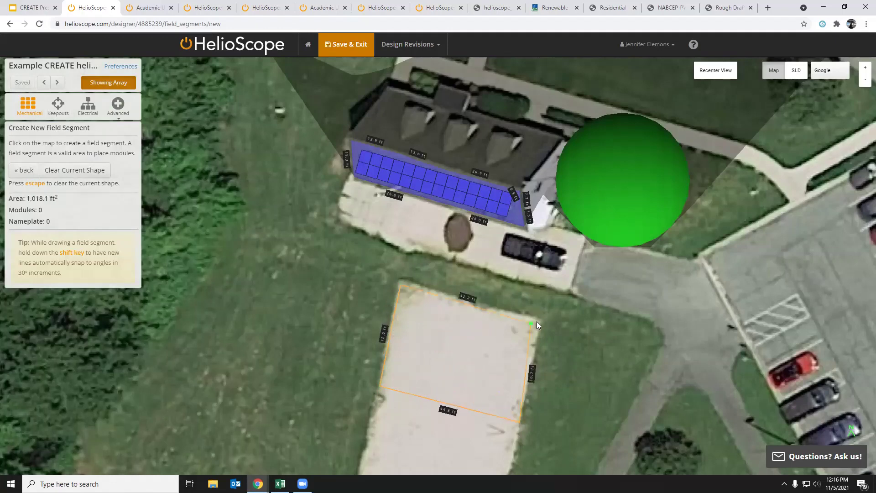
{"action": "left_click", "coordinate": [536, 320]}
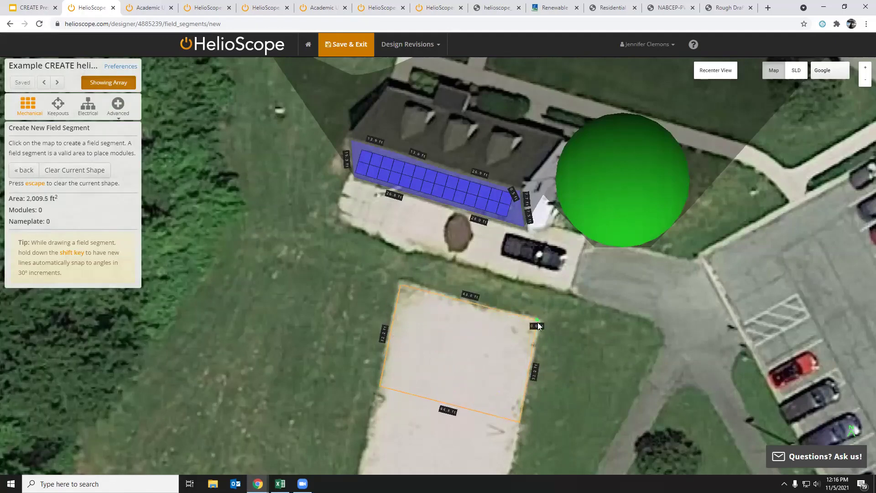
{"action": "double_click", "coordinate": [537, 321]}
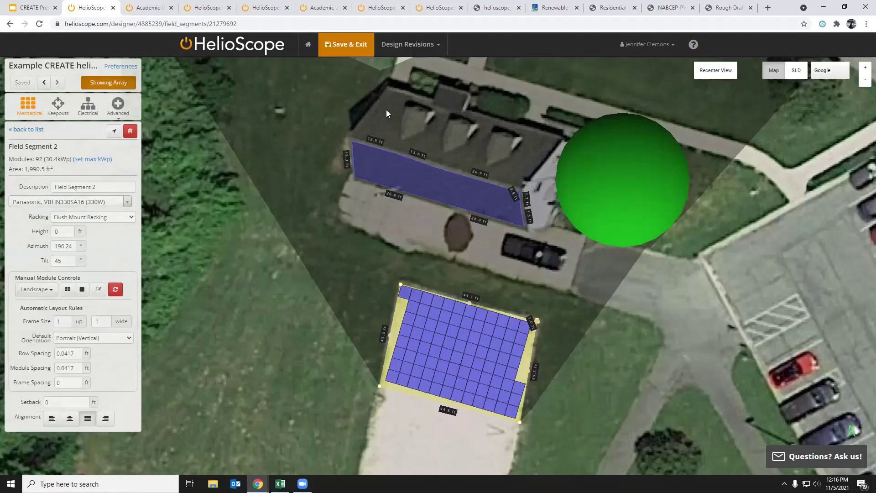
- Search the new segment's module list for "300 w", browse the models and close the list without choosing one
{"action": "left_click", "coordinate": [115, 201]}
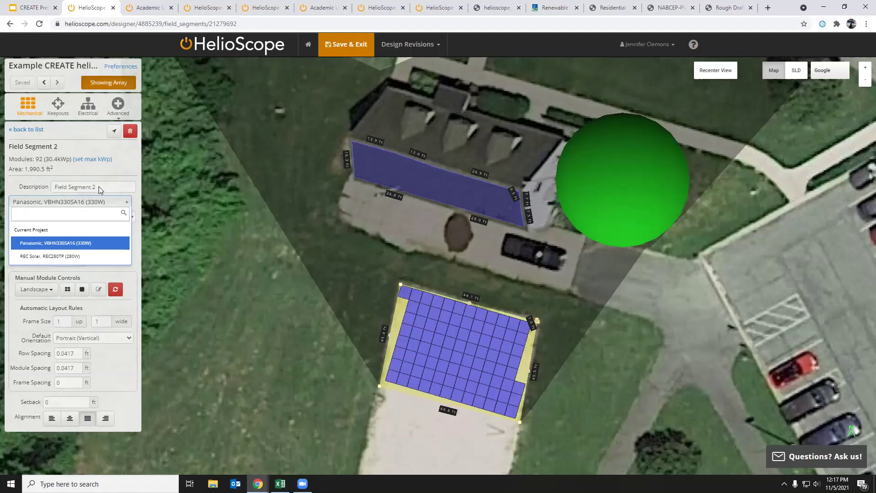
{"action": "type", "text": "BP"}
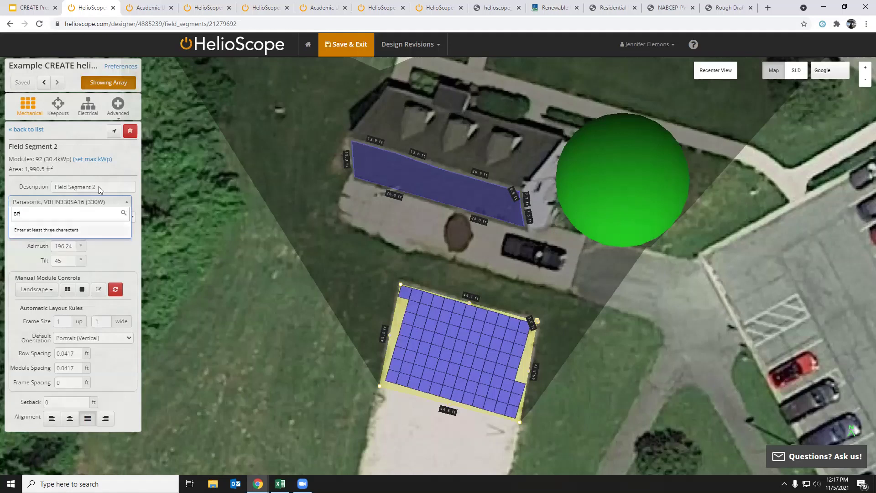
{"action": "key", "text": "BackSpace"}
{"action": "key", "text": "BackSpace"}
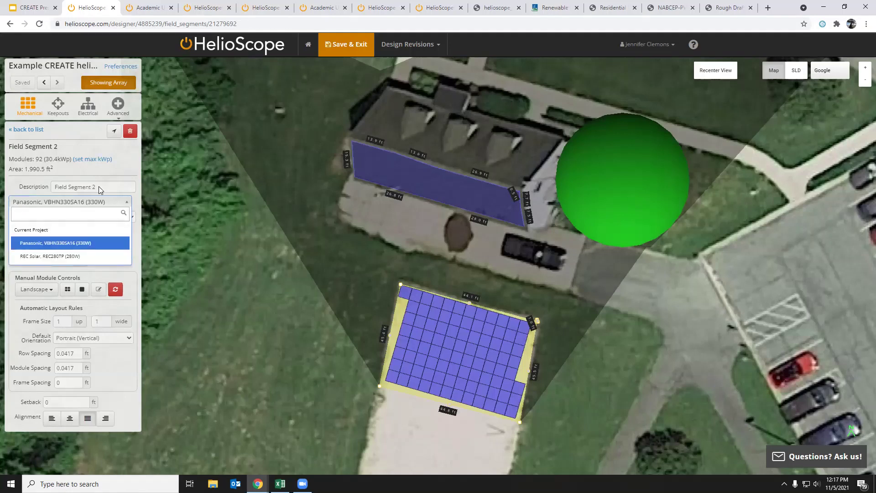
{"action": "type", "text": "300 w"}
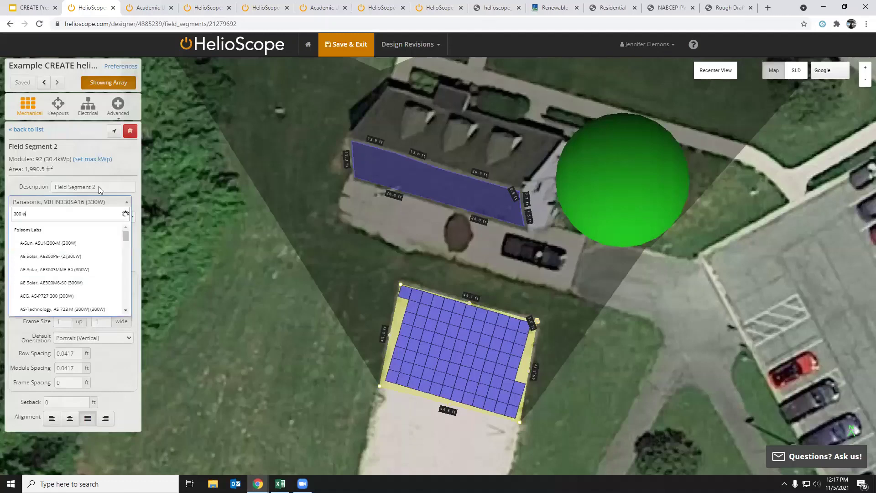
{"action": "scroll", "coordinate": [92, 270], "scroll_direction": "down", "scroll_amount": 2}
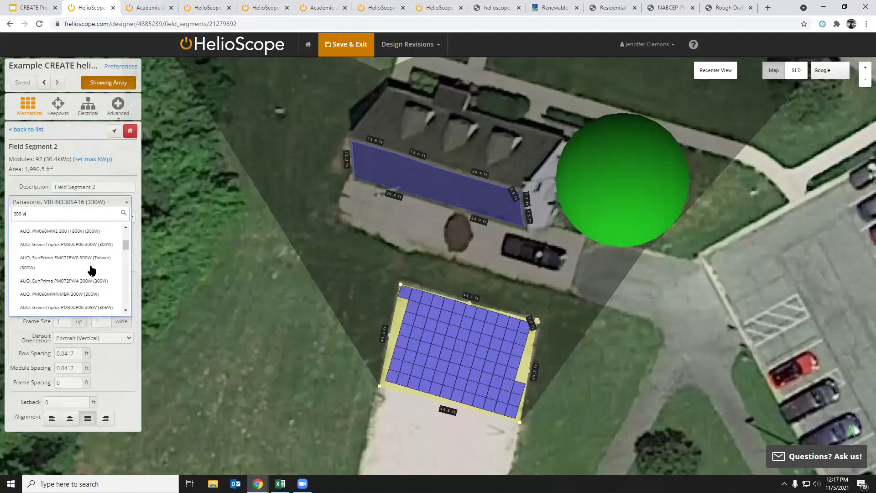
{"action": "scroll", "coordinate": [91, 269], "scroll_direction": "down", "scroll_amount": 5}
{"action": "scroll", "coordinate": [109, 273], "scroll_direction": "down", "scroll_amount": 10}
{"action": "scroll", "coordinate": [98, 278], "scroll_direction": "down", "scroll_amount": 5}
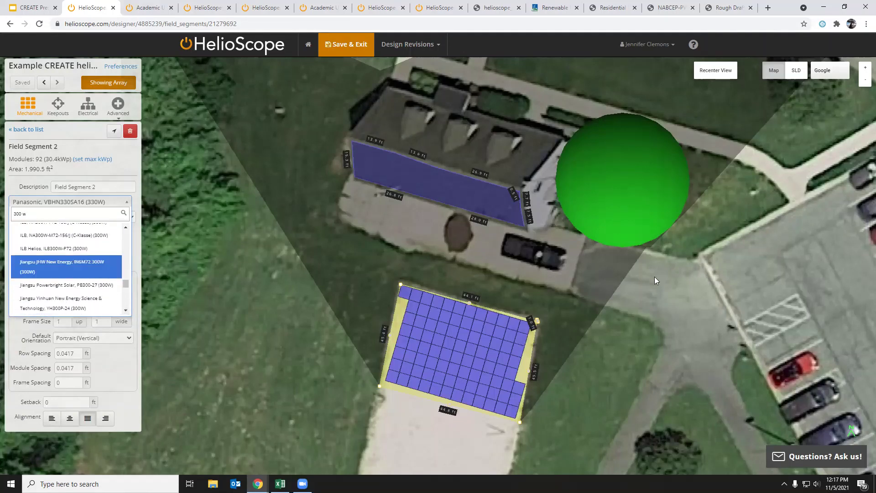
{"action": "left_click", "coordinate": [245, 298]}
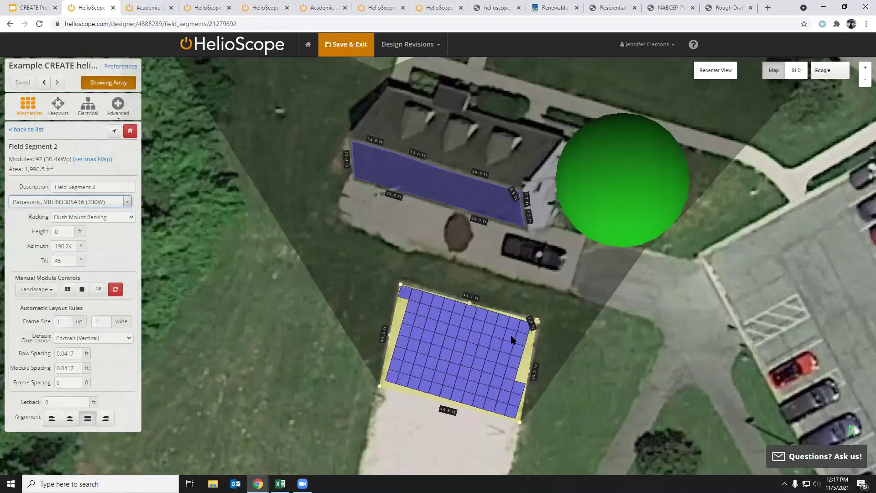
- Inspect the settings of Field Segment 1 on the house roof and reselect its Panasonic, VBHN330SA16 (330W) module
{"action": "left_click", "coordinate": [496, 199]}
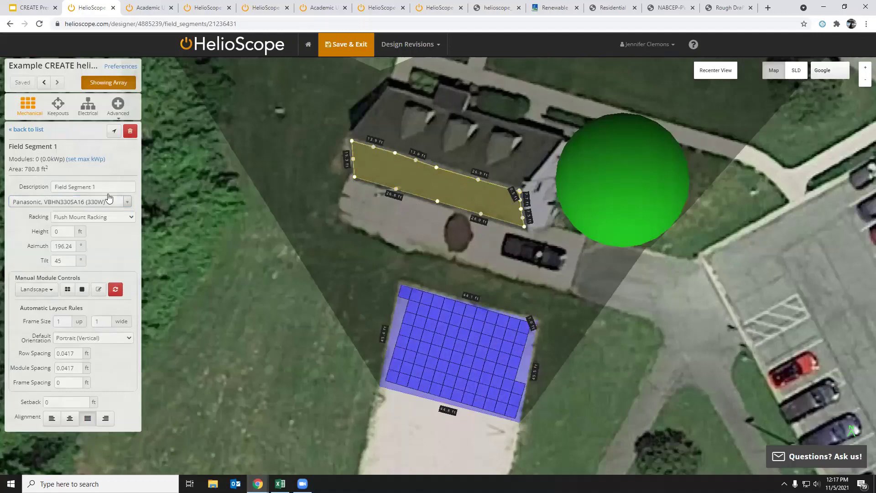
{"action": "left_click", "coordinate": [40, 130]}
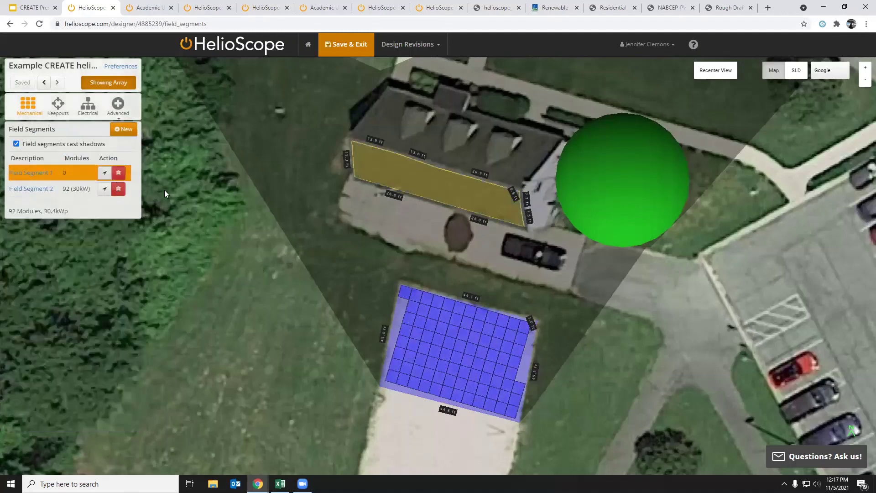
{"action": "left_click", "coordinate": [39, 173]}
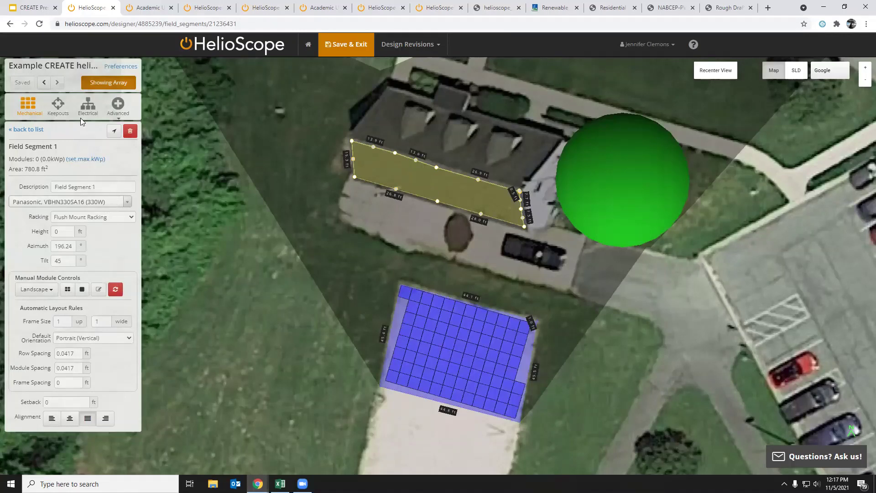
{"action": "left_click", "coordinate": [25, 130]}
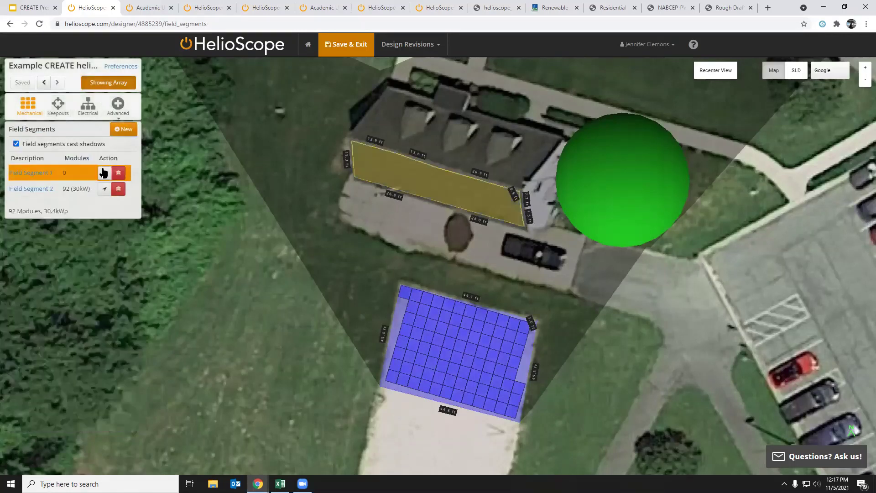
{"action": "left_click", "coordinate": [40, 174]}
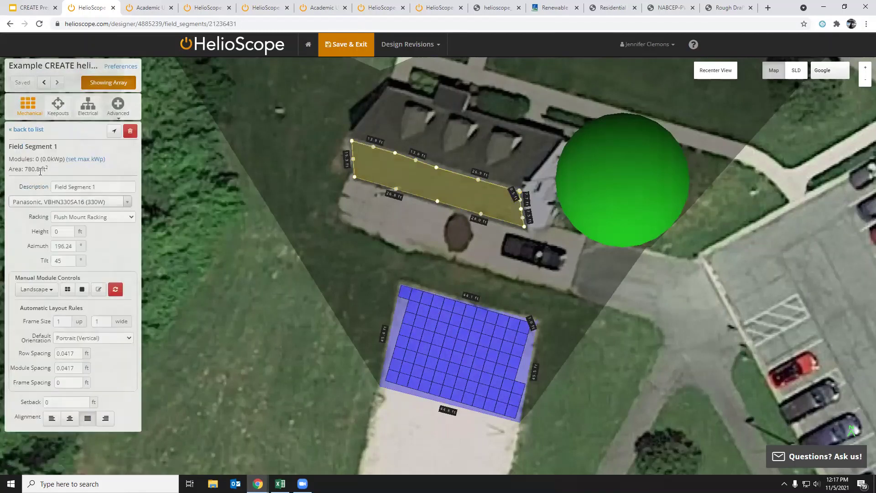
{"action": "left_click", "coordinate": [86, 205]}
{"action": "left_click", "coordinate": [68, 243]}
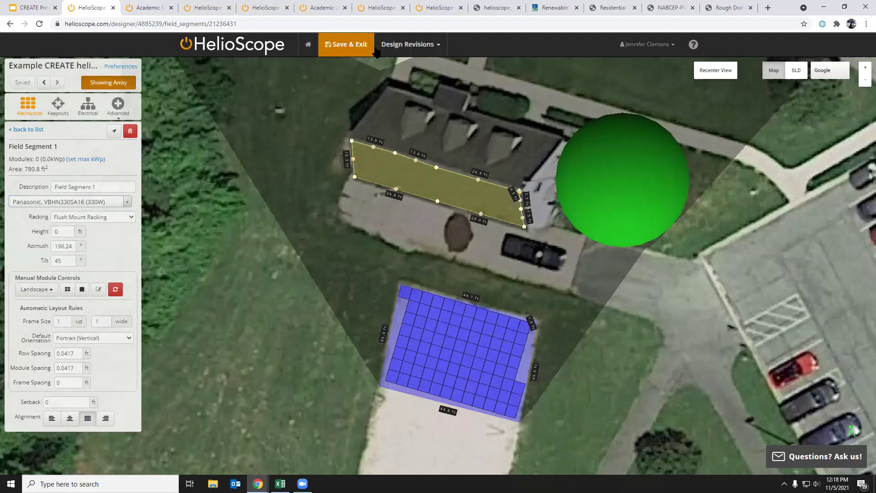
- Switch to the other revision of the design that still has modules on the house roof
{"action": "left_click", "coordinate": [410, 44]}
{"action": "left_click", "coordinate": [416, 76]}
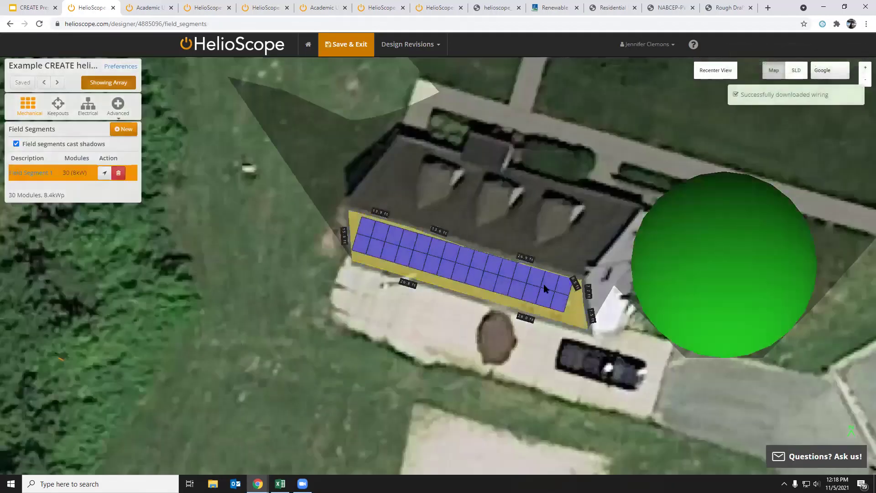
{"action": "scroll", "coordinate": [571, 296], "scroll_direction": "down", "scroll_amount": 1}
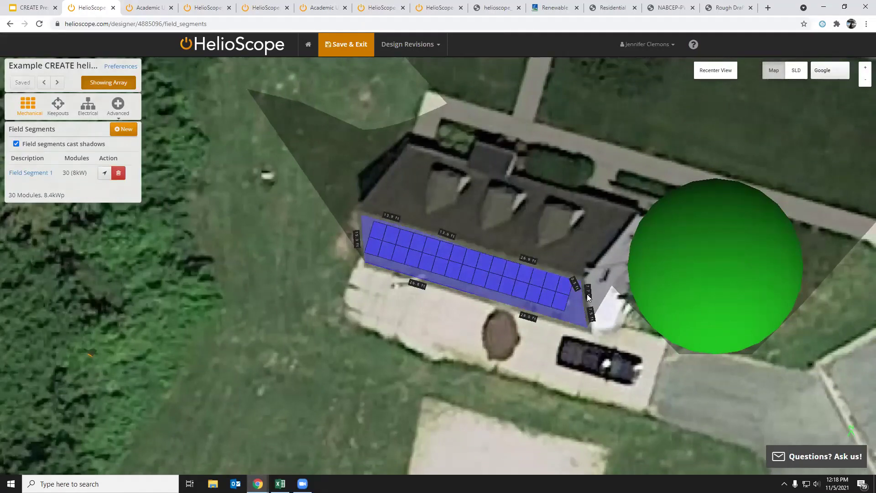
- Try several alignments of Field Segment 1's modules by aligning them to points near the roof segment's lower and upper right corners
{"action": "right_click", "coordinate": [577, 321]}
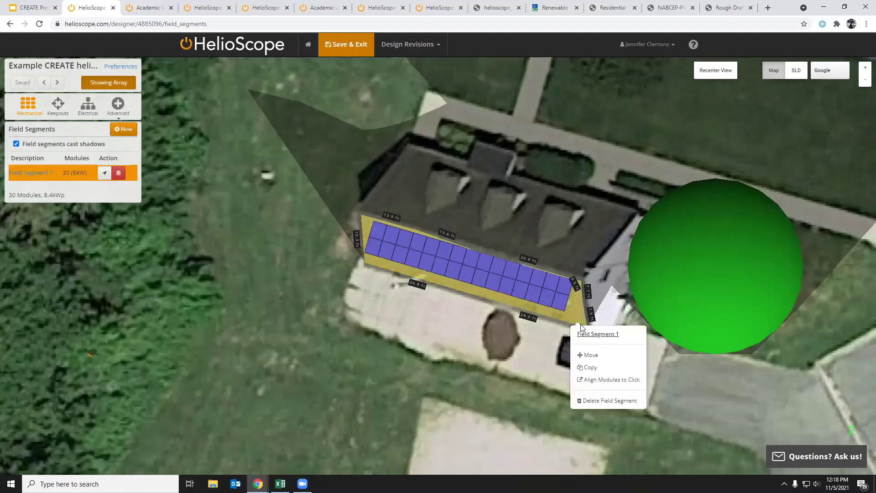
{"action": "left_click", "coordinate": [597, 381]}
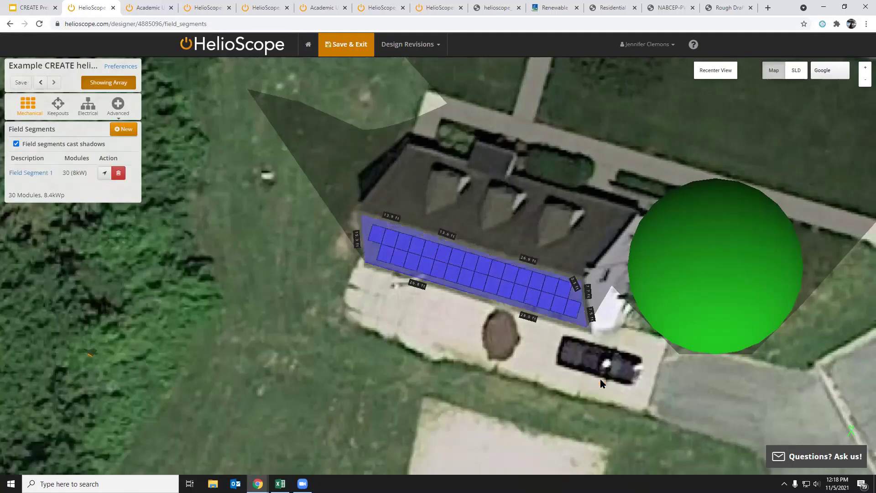
{"action": "right_click", "coordinate": [578, 296]}
{"action": "left_click", "coordinate": [611, 358]}
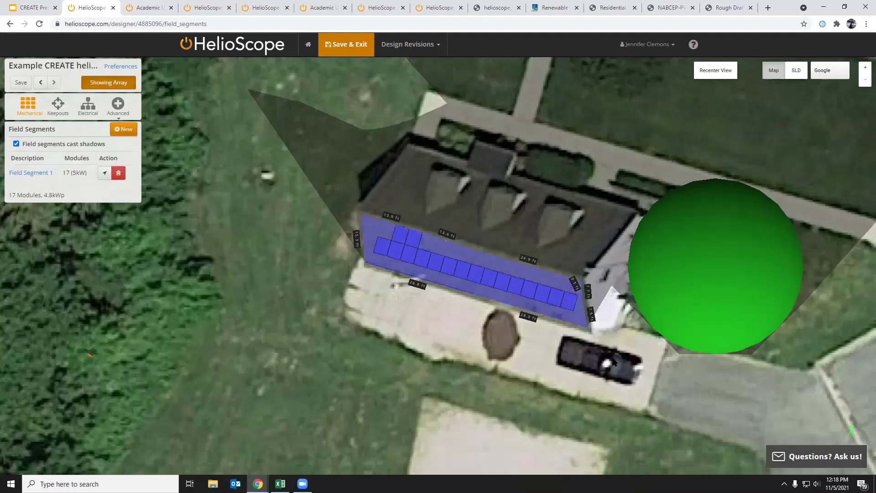
{"action": "right_click", "coordinate": [564, 281]}
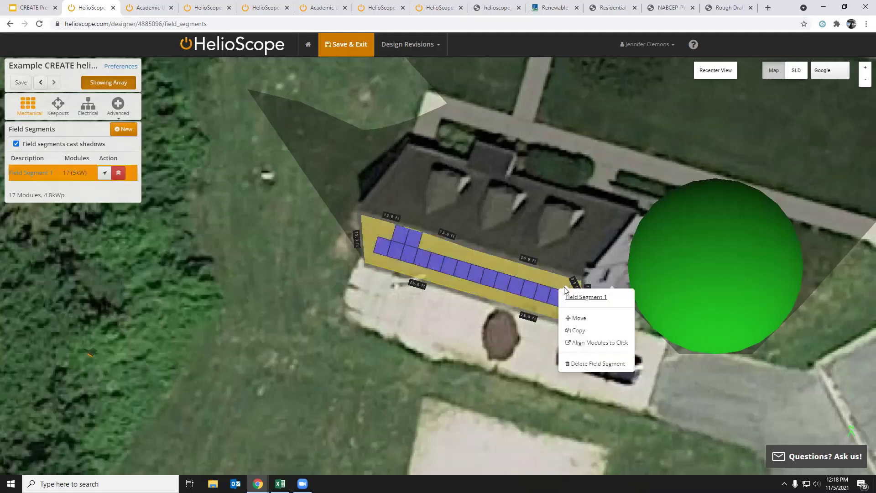
{"action": "left_click", "coordinate": [583, 340]}
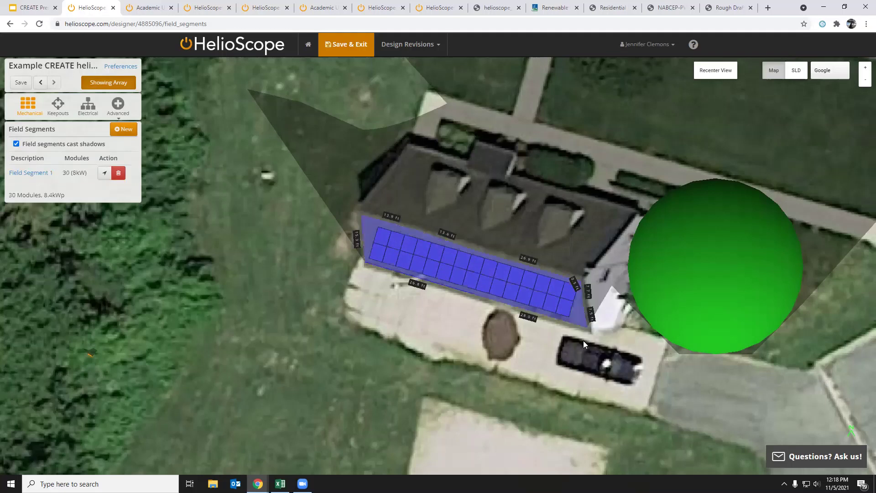
{"action": "right_click", "coordinate": [576, 314]}
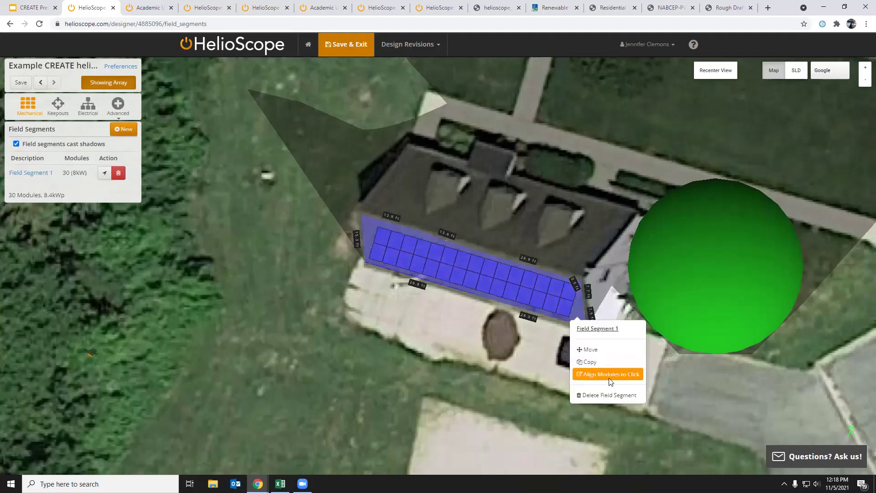
{"action": "left_click", "coordinate": [608, 374]}
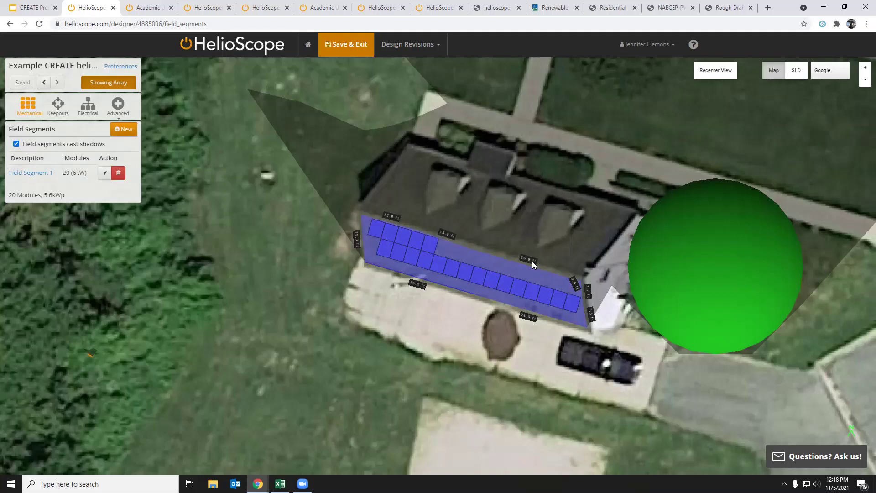
- Straighten the upper side of Field Segment 1 by removing its middle corner point, and set the merged edge as the top edge
{"action": "left_click", "coordinate": [469, 247]}
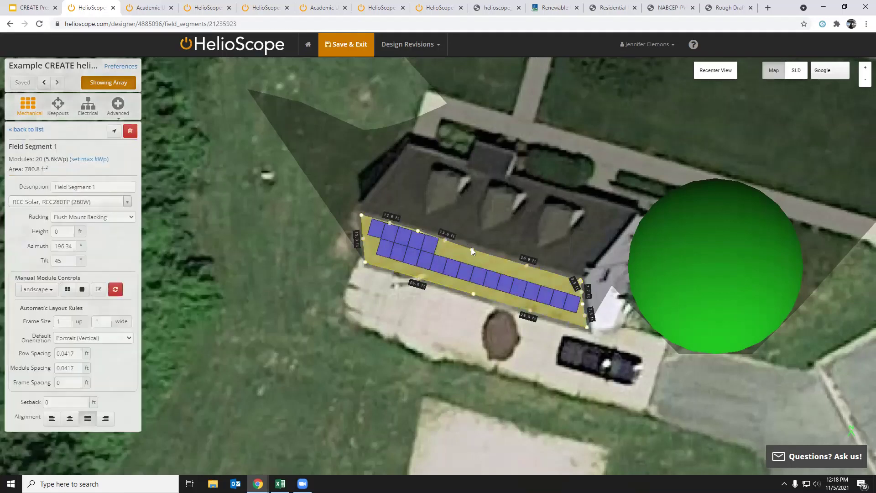
{"action": "left_click_drag", "start_coordinate": [471, 249], "coordinate": [499, 261]}
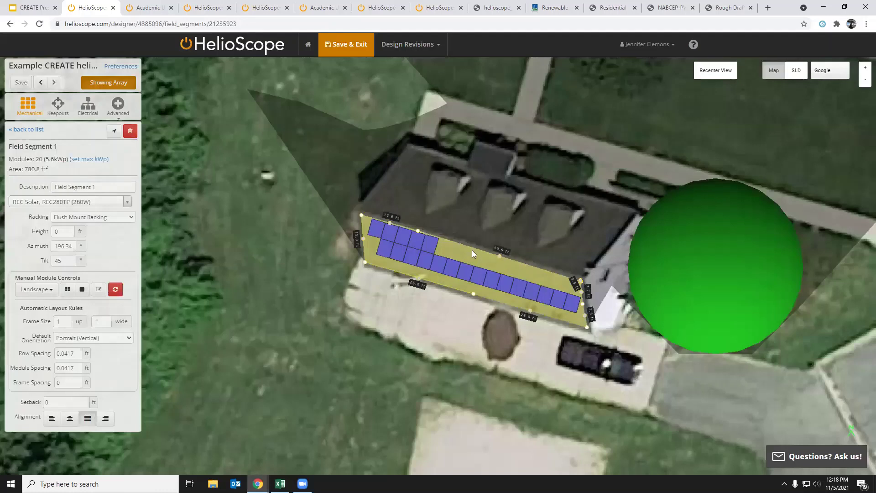
{"action": "right_click", "coordinate": [501, 257]}
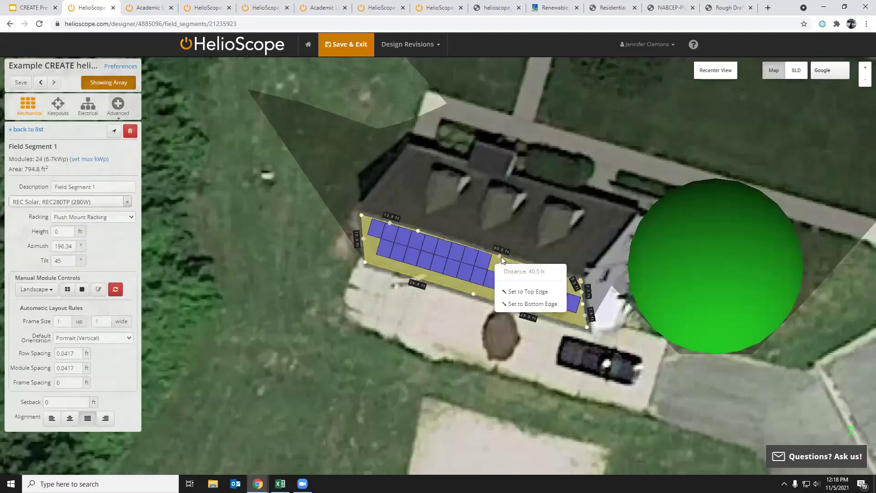
{"action": "left_click", "coordinate": [519, 291]}
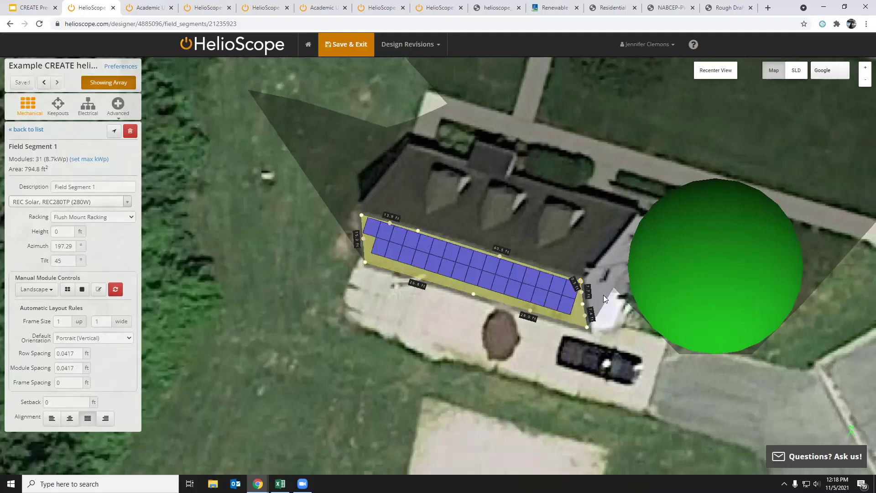
- Remove the leftmost module of Field Segment 1's upper row and realign the modules to chosen points until they form two even rows
{"action": "right_click", "coordinate": [372, 229]}
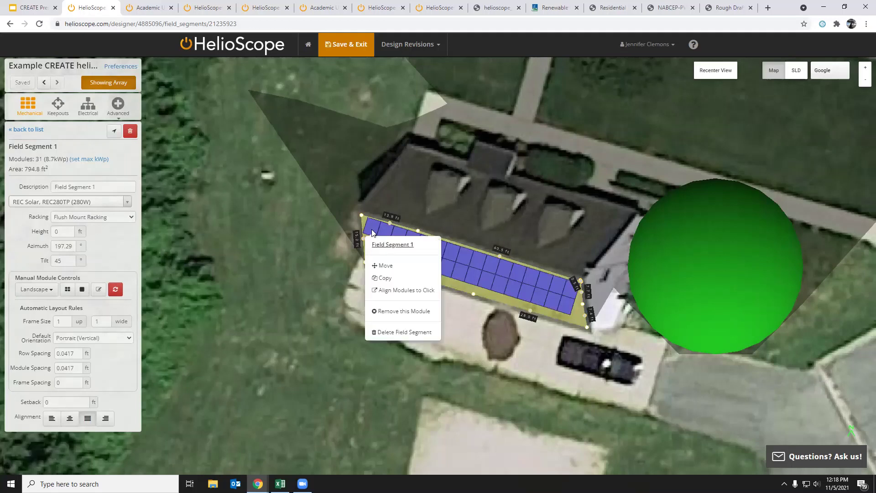
{"action": "left_click", "coordinate": [422, 312]}
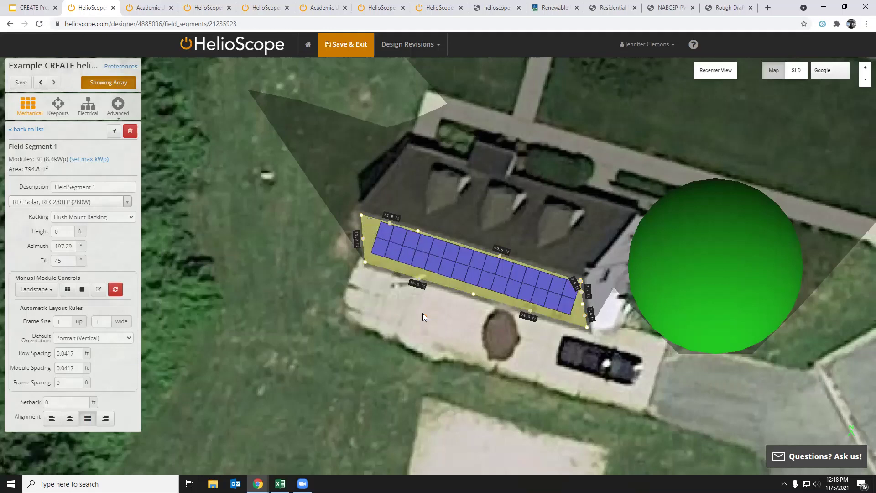
{"action": "right_click", "coordinate": [575, 316]}
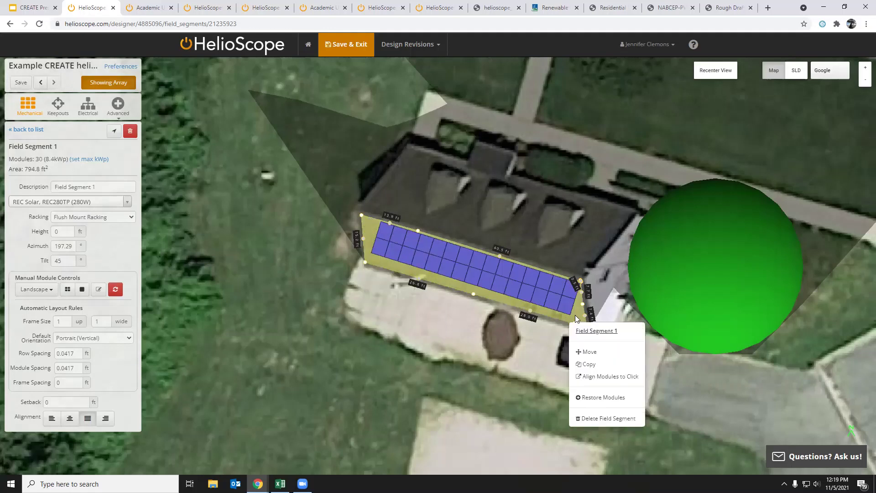
{"action": "left_click", "coordinate": [606, 376]}
{"action": "right_click", "coordinate": [366, 231]}
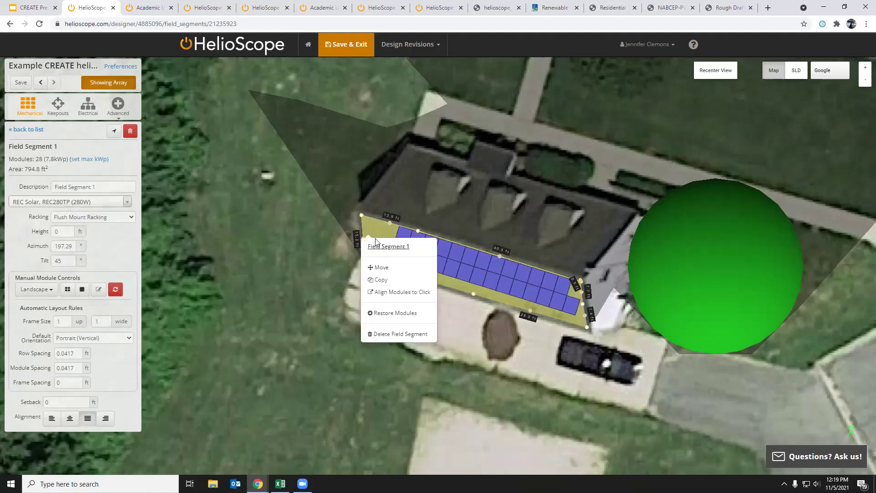
{"action": "left_click", "coordinate": [405, 291]}
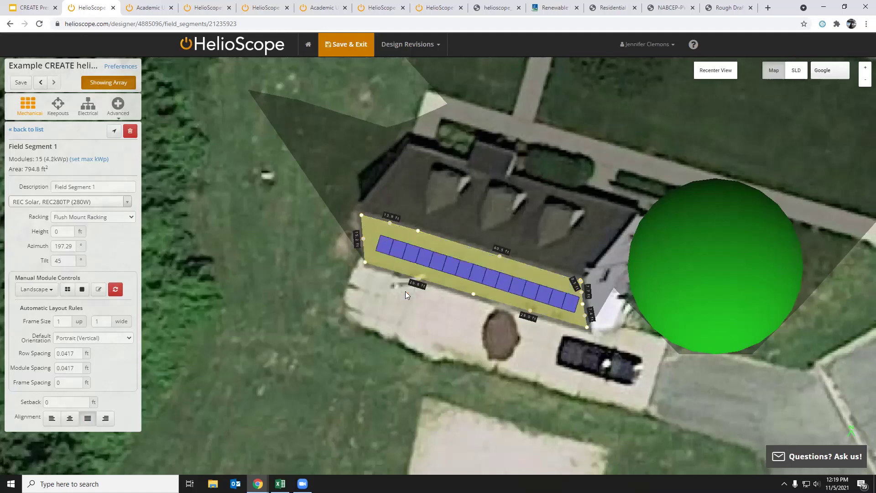
{"action": "right_click", "coordinate": [471, 254]}
{"action": "left_click", "coordinate": [509, 312]}
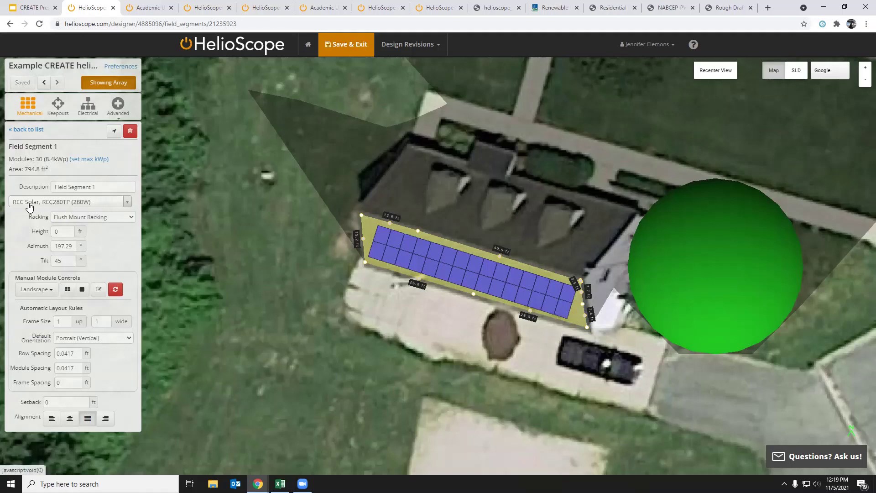
- Search the module list for "panasonic" and set Field Segment 1's module to Panasonic, SolarCity SC320 (320W)
{"action": "left_click", "coordinate": [85, 204]}
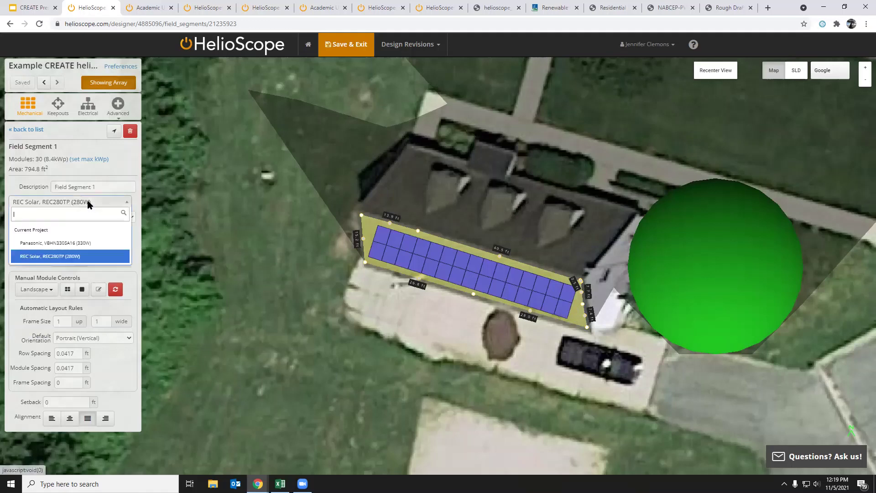
{"action": "type", "text": "pan"}
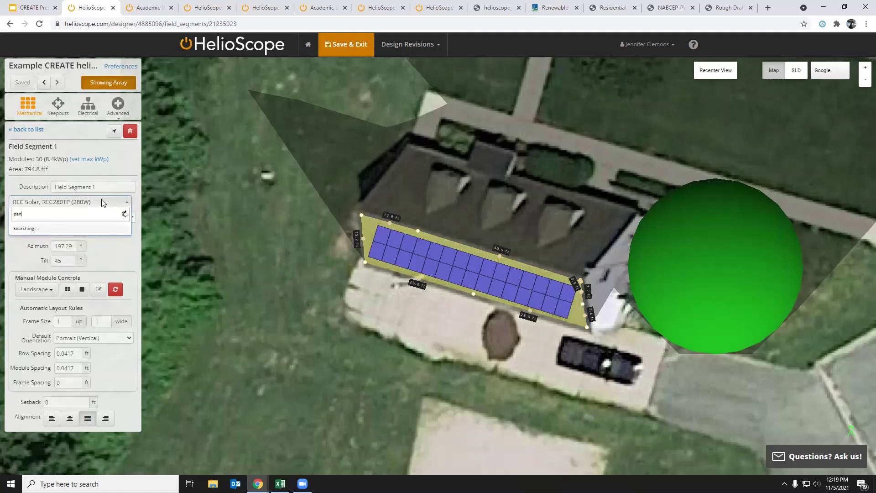
{"action": "type", "text": "asonic"}
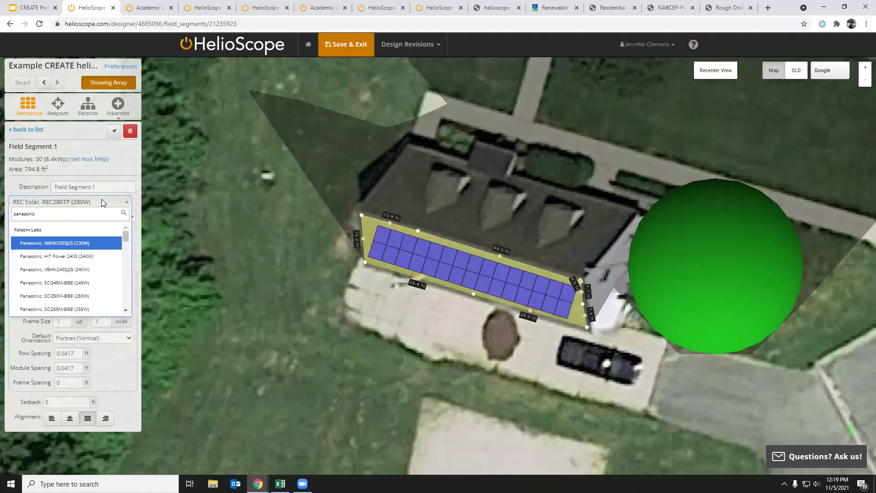
{"action": "scroll", "coordinate": [73, 292], "scroll_direction": "down", "scroll_amount": 6}
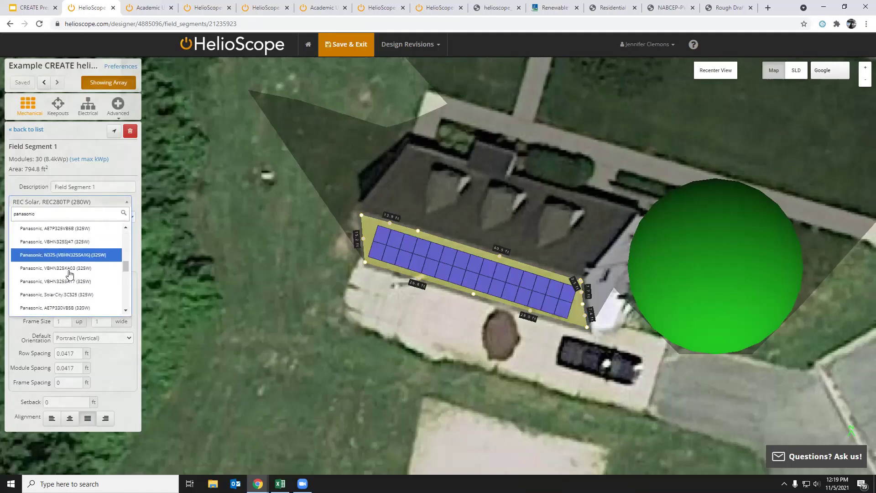
{"action": "scroll", "coordinate": [88, 299], "scroll_direction": "up", "scroll_amount": 2}
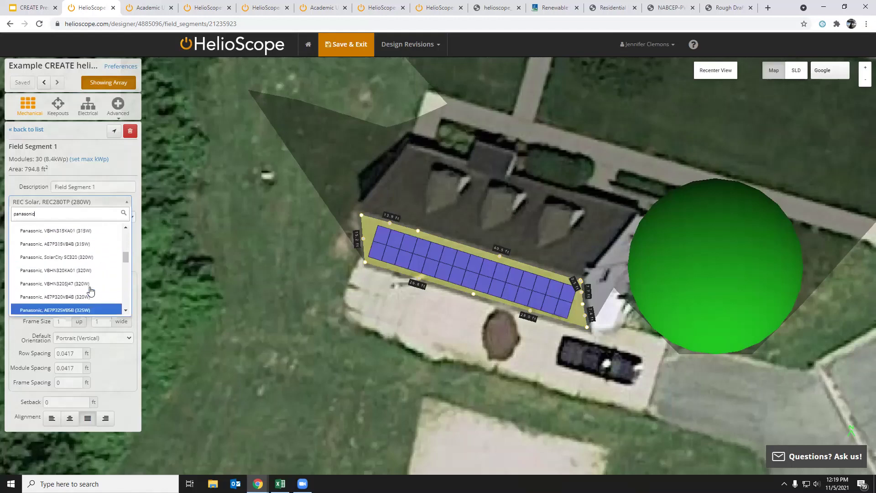
{"action": "left_click", "coordinate": [73, 258]}
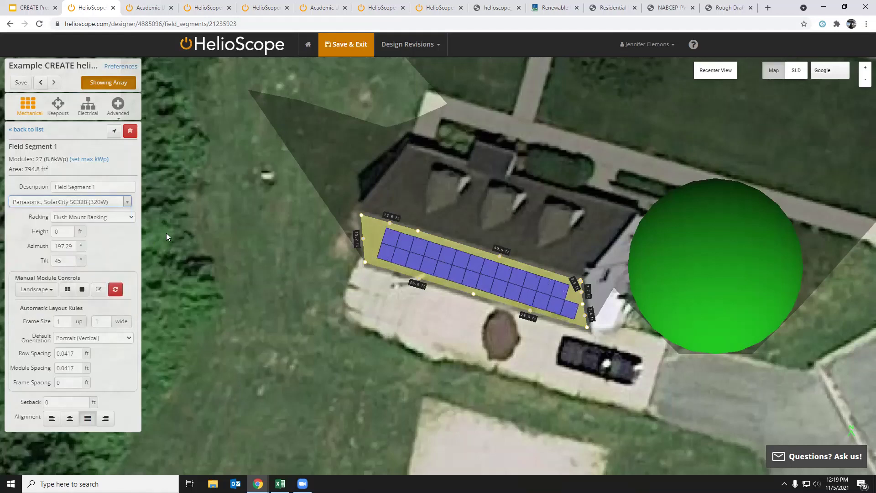
- Set Field Segment 1's module back to REC Solar, REC280TP (280W)
{"action": "left_click", "coordinate": [88, 202]}
{"action": "left_click", "coordinate": [82, 255]}
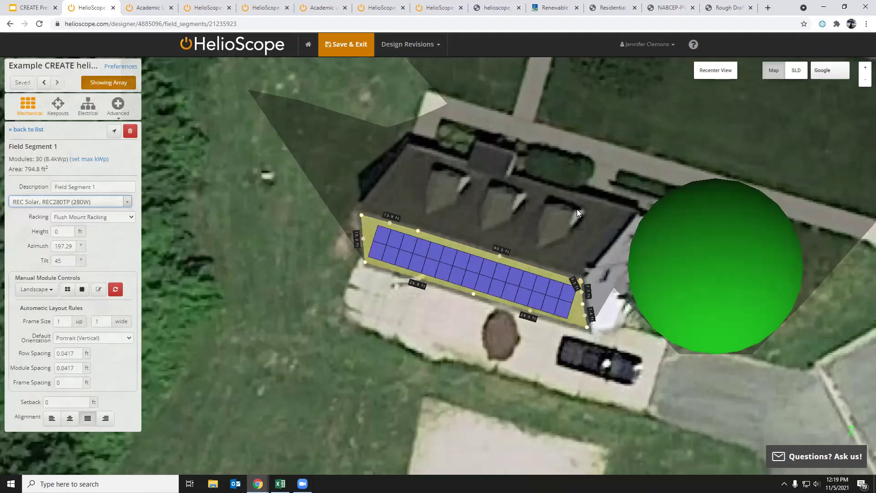
- Draw a four-sided keepout with long sides of about 10 ft and 12.5 ft over the lower right end of the roof array
{"action": "left_click", "coordinate": [64, 110]}
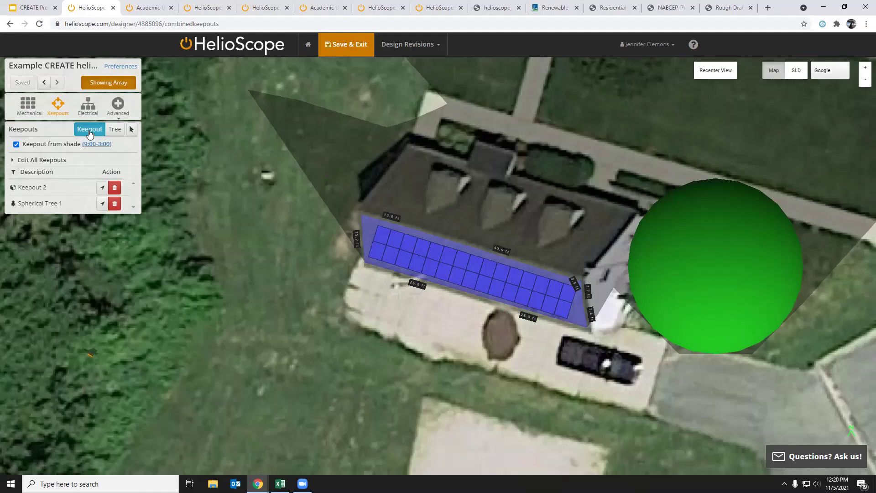
{"action": "left_click", "coordinate": [538, 300]}
{"action": "left_click", "coordinate": [581, 307]}
{"action": "left_click", "coordinate": [580, 324]}
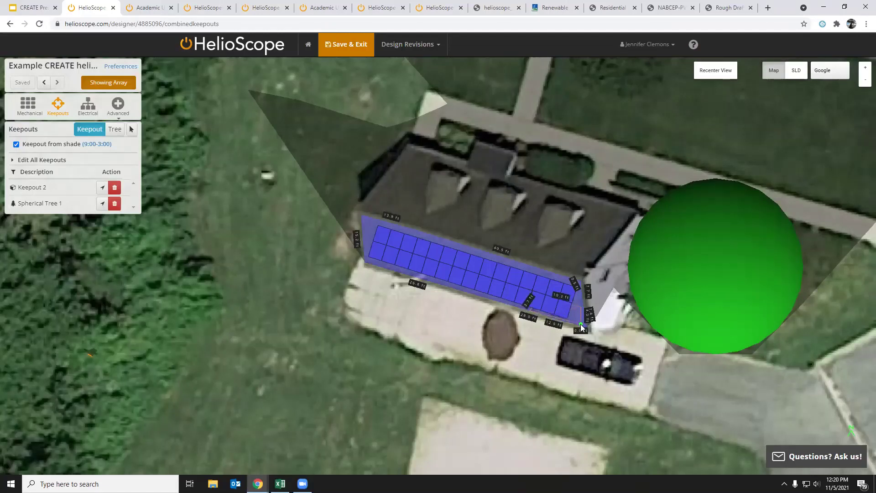
{"action": "double_click", "coordinate": [580, 326]}
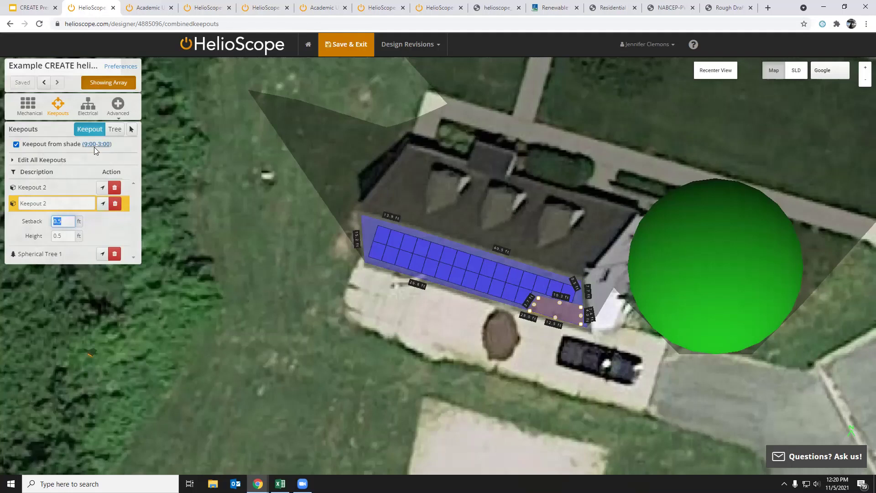
- Switch to the Google Slides presentation, advance to the Keepouts slide, and return to the HelioScope design
{"action": "left_click", "coordinate": [30, 7]}
{"action": "left_click", "coordinate": [469, 286]}
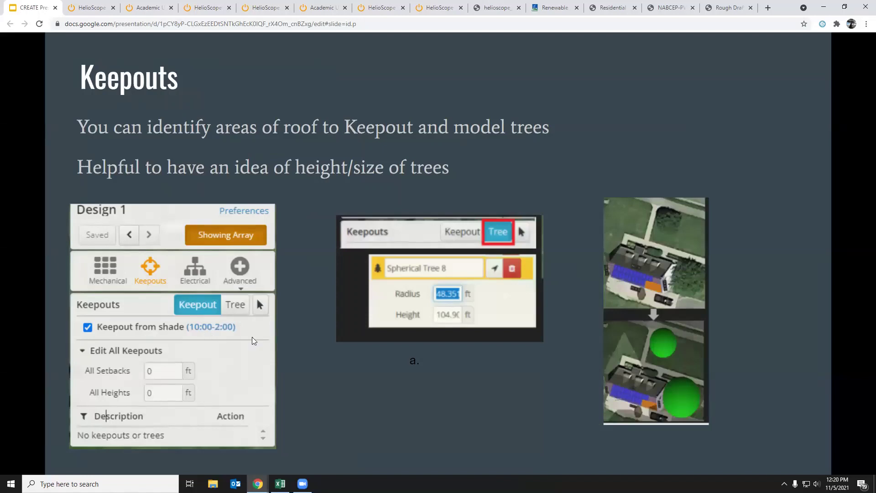
{"action": "left_click", "coordinate": [82, 7]}
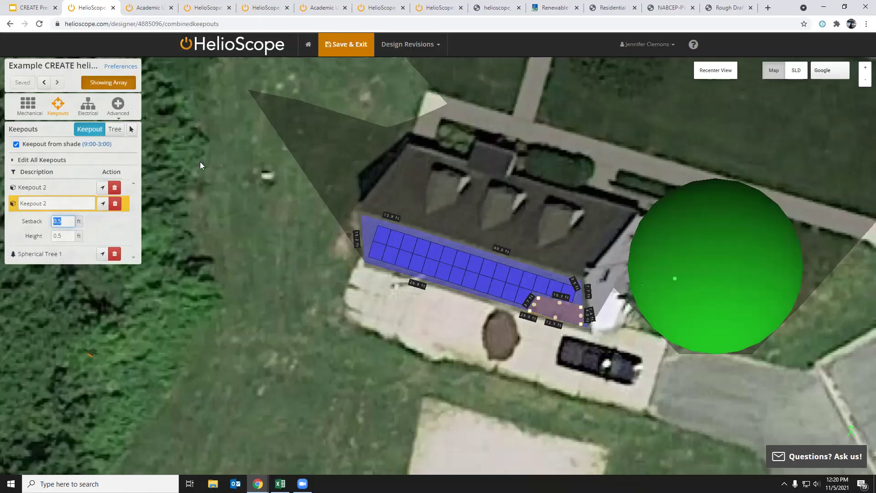
- Place a spherical tree keepout with a radius of about 14.8 ft over the tree north of the building
{"action": "left_click", "coordinate": [116, 133]}
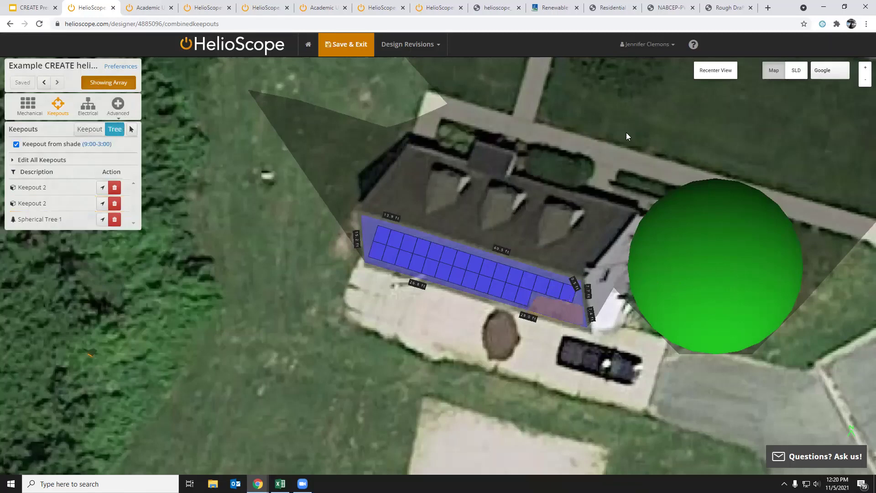
{"action": "left_click", "coordinate": [690, 149]}
{"action": "scroll", "coordinate": [687, 165], "scroll_direction": "down", "scroll_amount": 5}
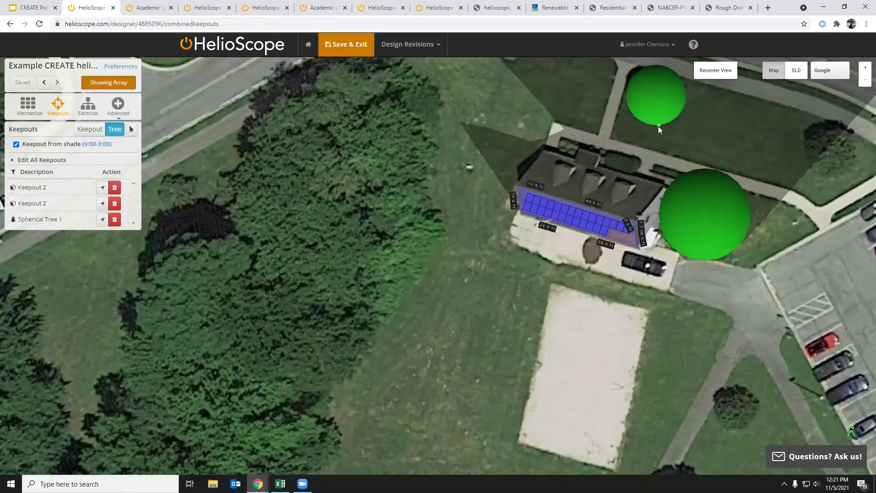
{"action": "left_click", "coordinate": [657, 128]}
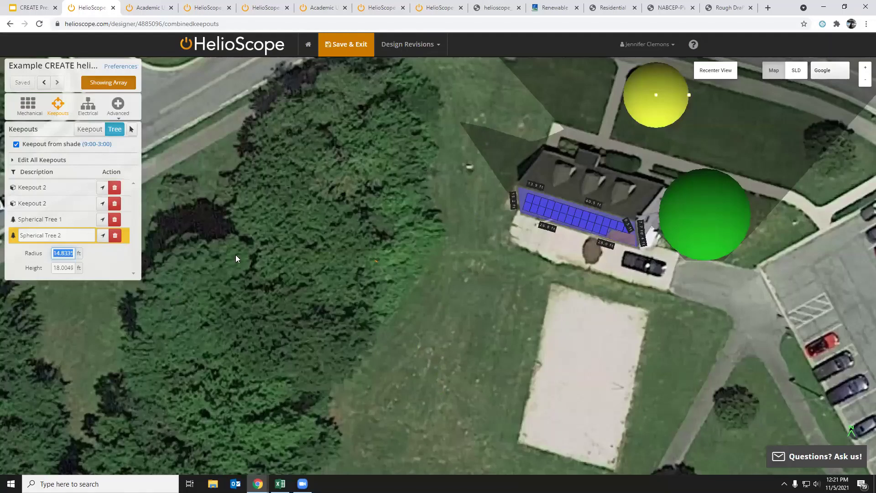
- Delete the spherical tree north of the building
{"action": "left_click", "coordinate": [115, 235]}
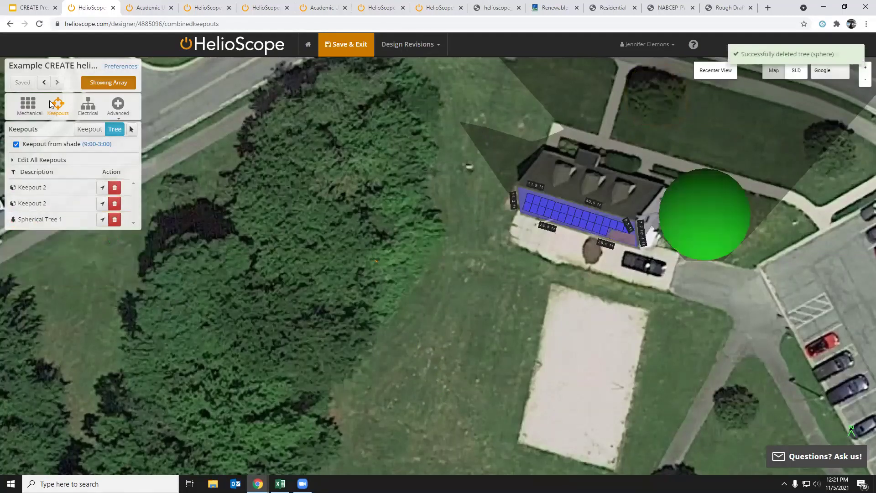
{"action": "left_click", "coordinate": [31, 104]}
{"action": "left_click", "coordinate": [56, 109]}
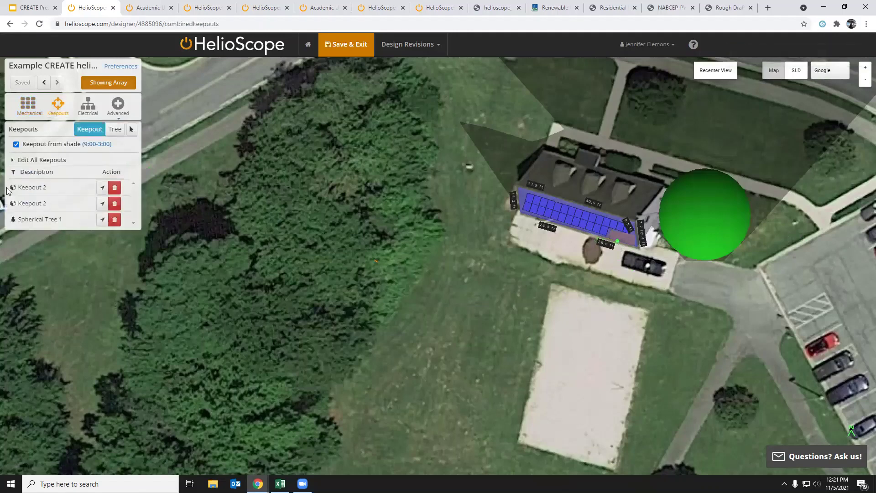
- Set the wiring zone's inverter to OutBack Power, PHXL480-10K (9.975kW)
{"action": "left_click", "coordinate": [88, 106]}
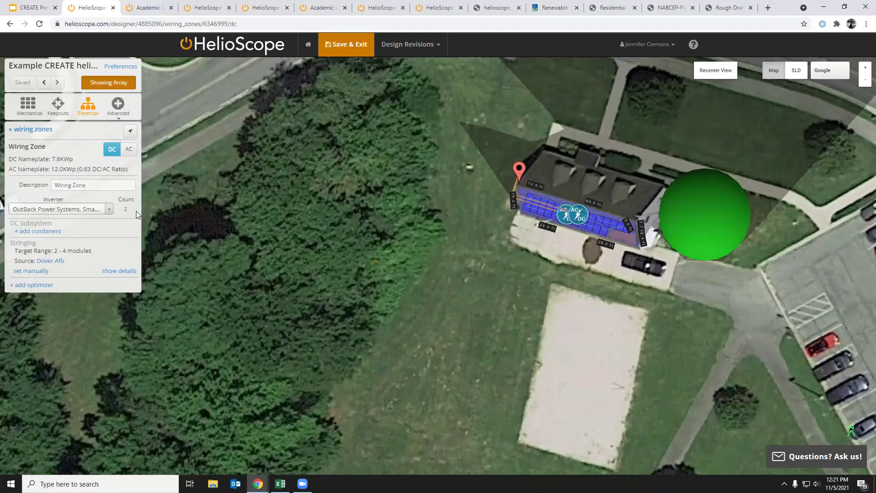
{"action": "left_click", "coordinate": [109, 209]}
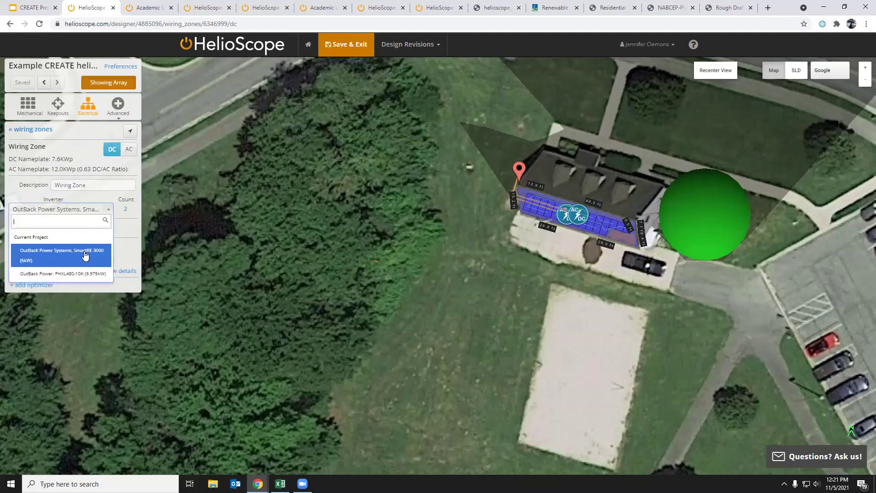
{"action": "left_click", "coordinate": [89, 274]}
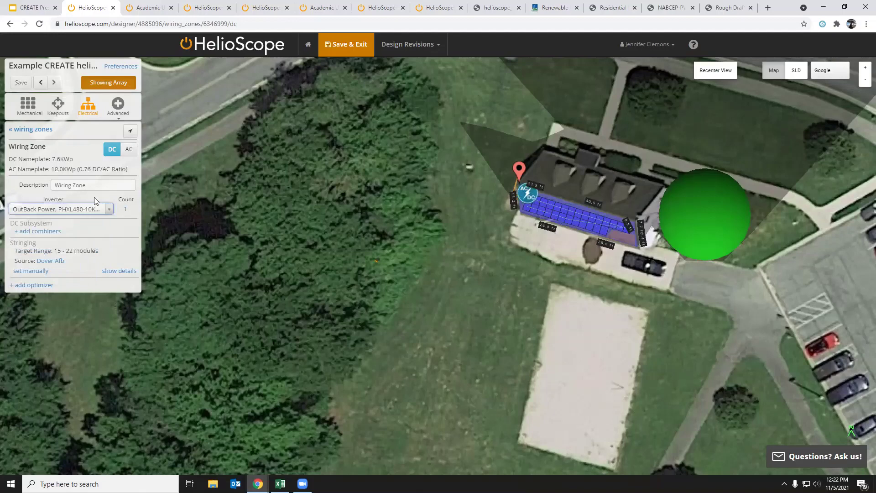
- Change the wiring zone's inverter back to OutBack Power Systems, SmartRE 3000 (6kW)
{"action": "left_click", "coordinate": [107, 209]}
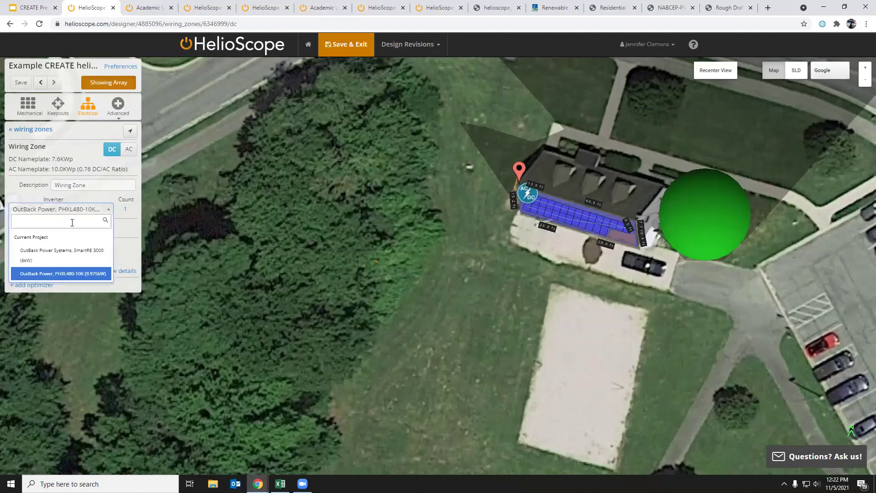
{"action": "key", "text": "Up"}
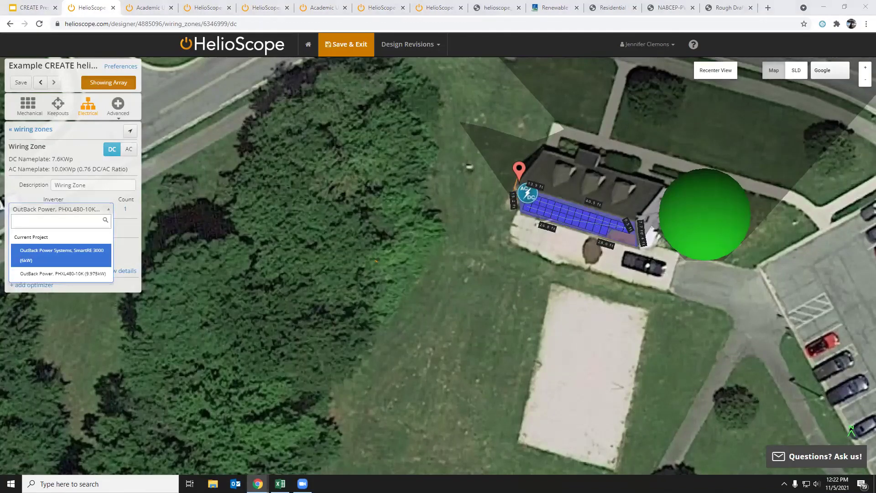
{"action": "left_click", "coordinate": [57, 225]}
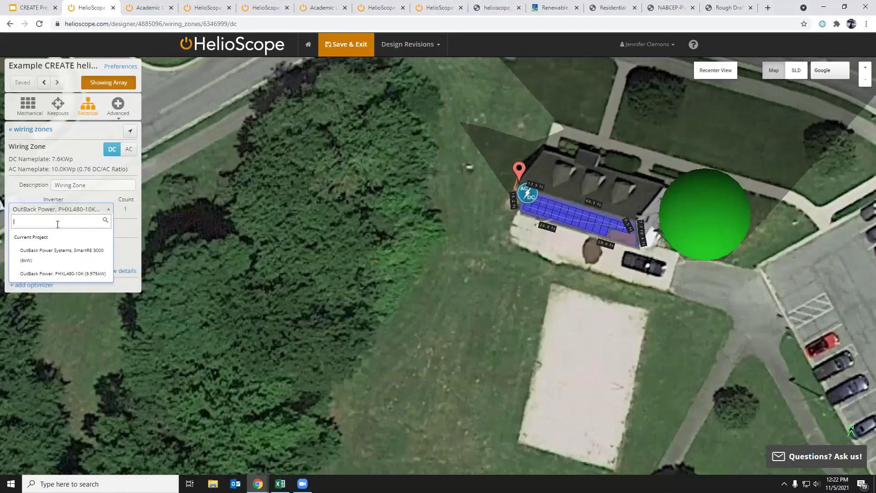
{"action": "left_click", "coordinate": [108, 210]}
{"action": "left_click", "coordinate": [108, 211]}
{"action": "left_click", "coordinate": [83, 257]}
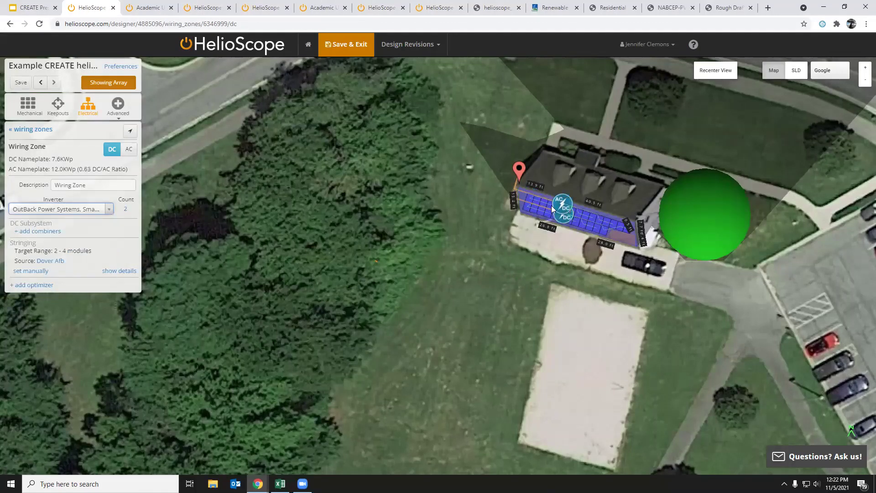
- Move both inverters from the middle of the array to just beyond the roof's west end
{"action": "left_click_drag", "start_coordinate": [567, 208], "coordinate": [513, 201]}
{"action": "left_click_drag", "start_coordinate": [564, 213], "coordinate": [509, 212]}
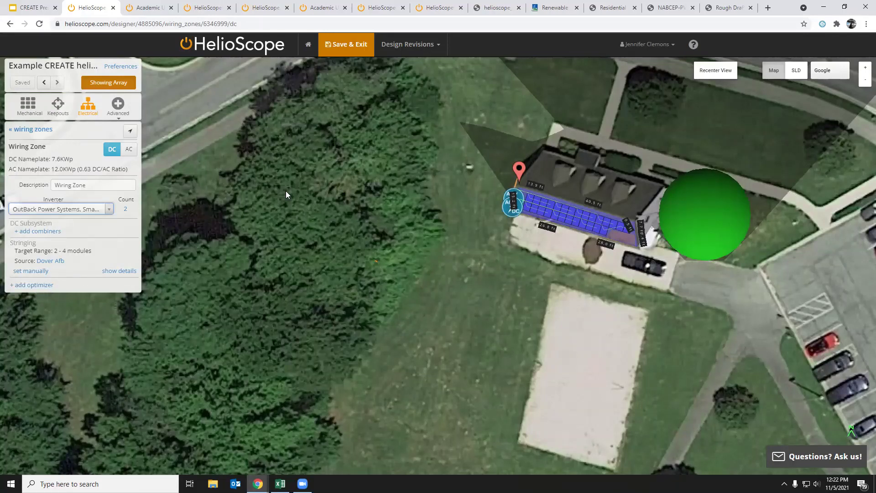
- Show the single line diagram and set the wiring zone's inverter to OutBack Power, PHXL480-10K (9.975kW)
{"action": "left_click", "coordinate": [794, 77]}
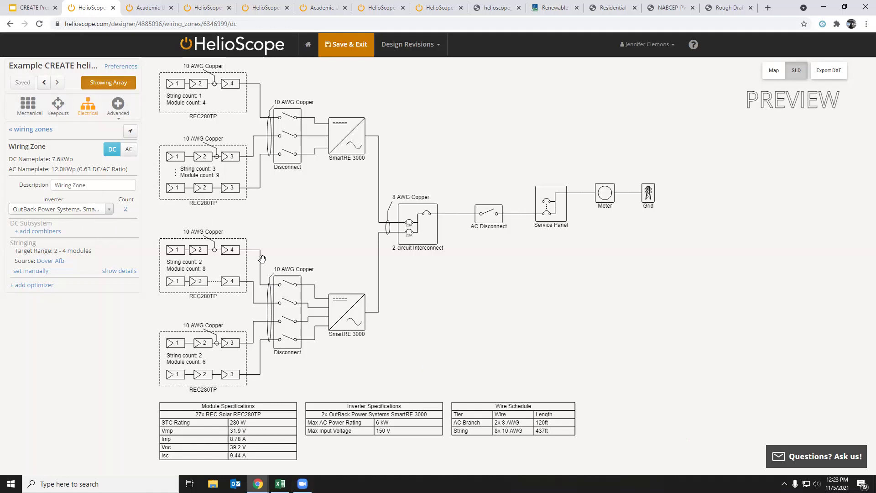
{"action": "left_click", "coordinate": [109, 208]}
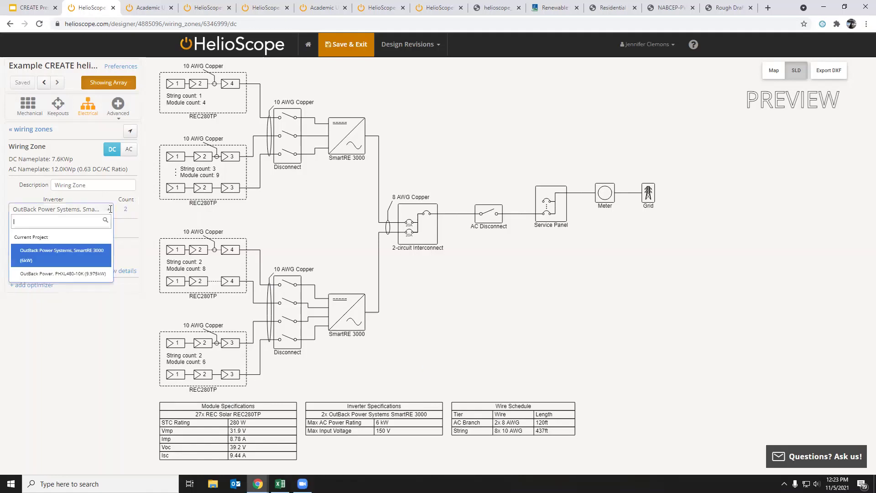
{"action": "left_click", "coordinate": [92, 274]}
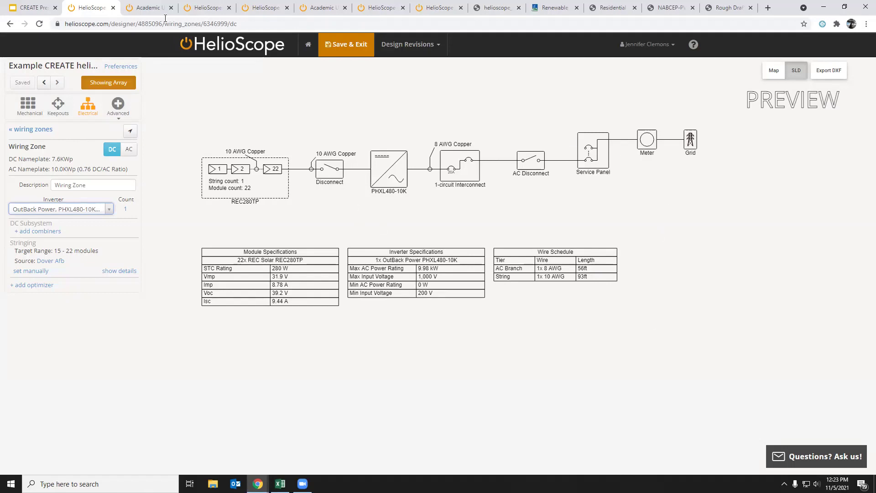
- Switch to the Google Slides presentation and go through the Electrical and Single Line Diagram slides to the Report slide
{"action": "left_click", "coordinate": [32, 5]}
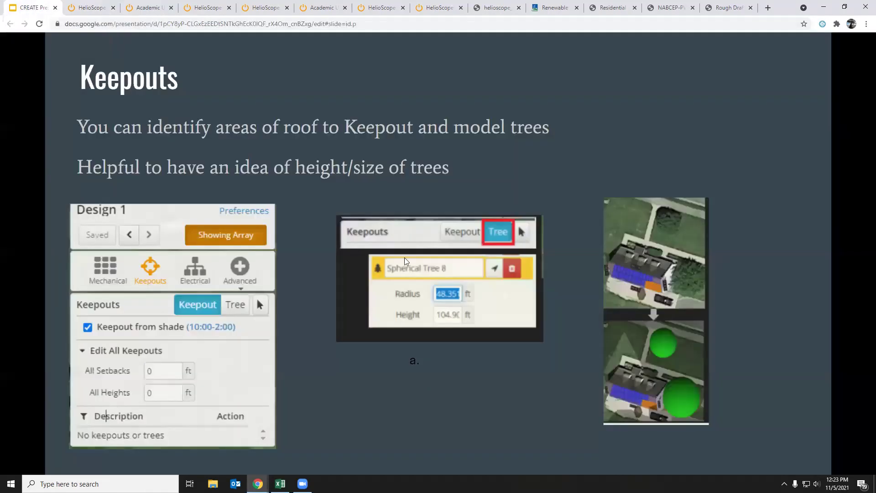
{"action": "left_click", "coordinate": [505, 248]}
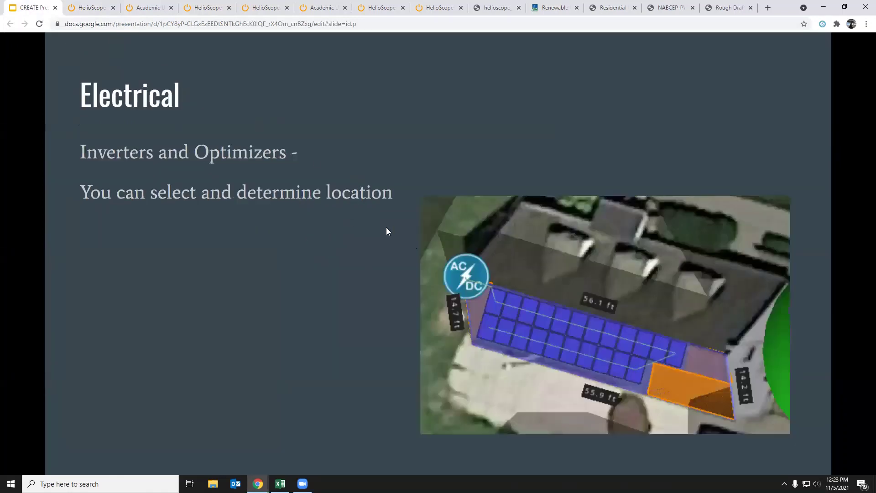
{"action": "left_click", "coordinate": [478, 286]}
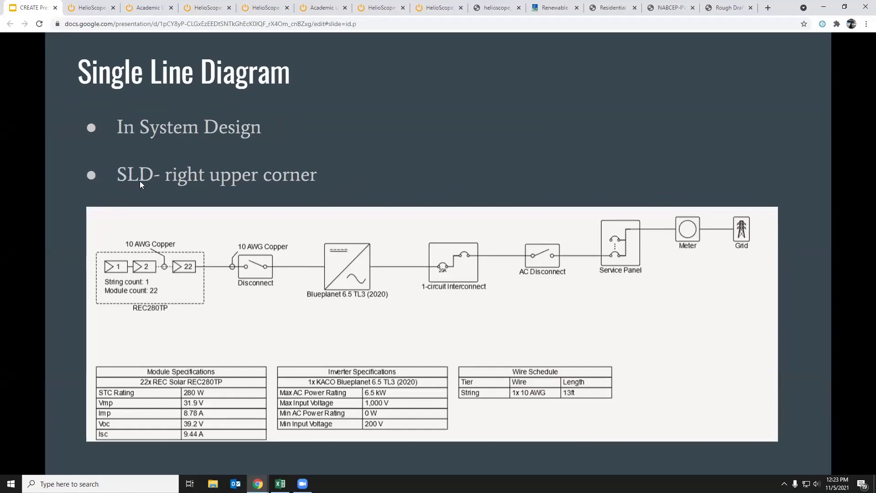
{"action": "left_click", "coordinate": [446, 202]}
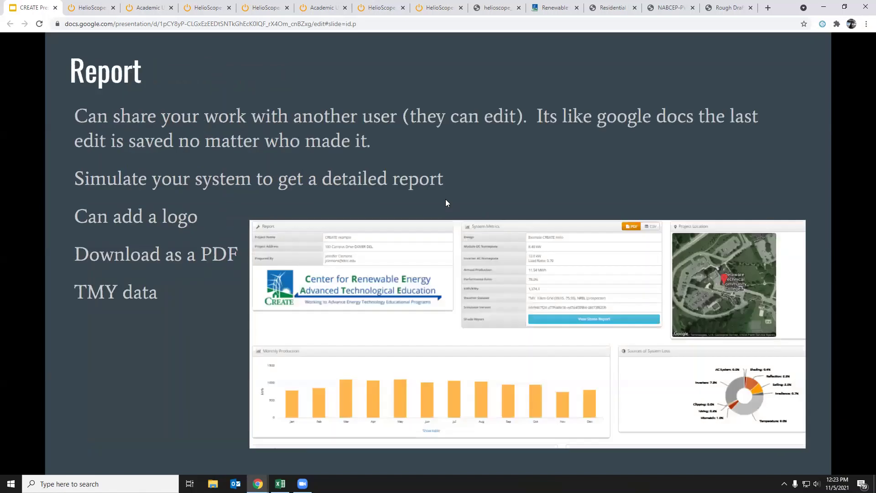
- Return to the HelioScope design, restore the map view, and save and exit the design
{"action": "left_click", "coordinate": [96, 6]}
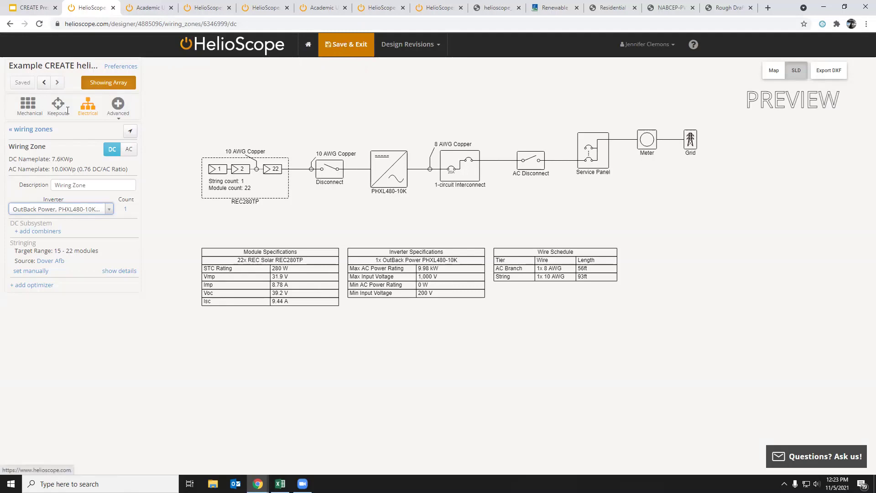
{"action": "left_click", "coordinate": [772, 72]}
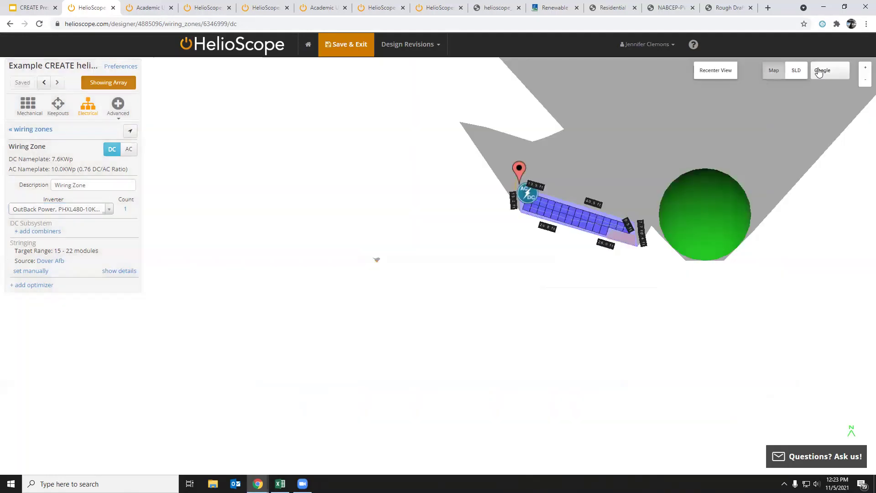
{"action": "left_click", "coordinate": [347, 43]}
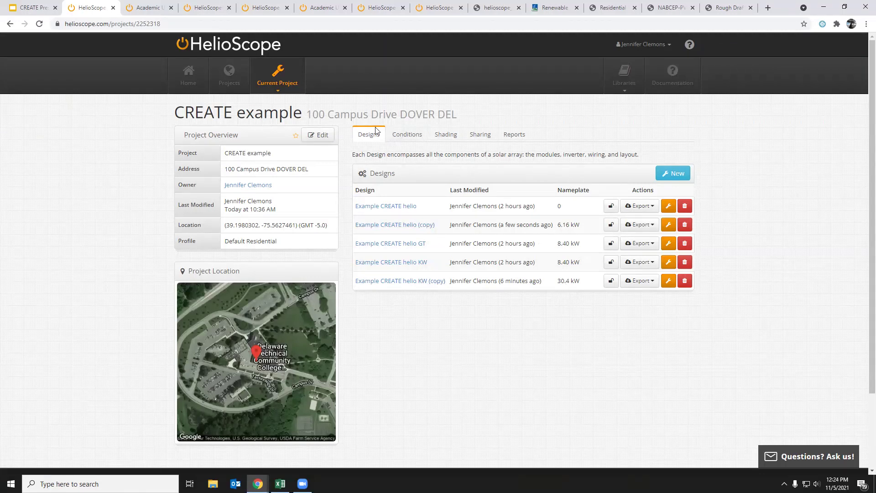
- Examine the CREATE example project's condition sets, shading profiles and sharing settings
{"action": "left_click", "coordinate": [407, 136]}
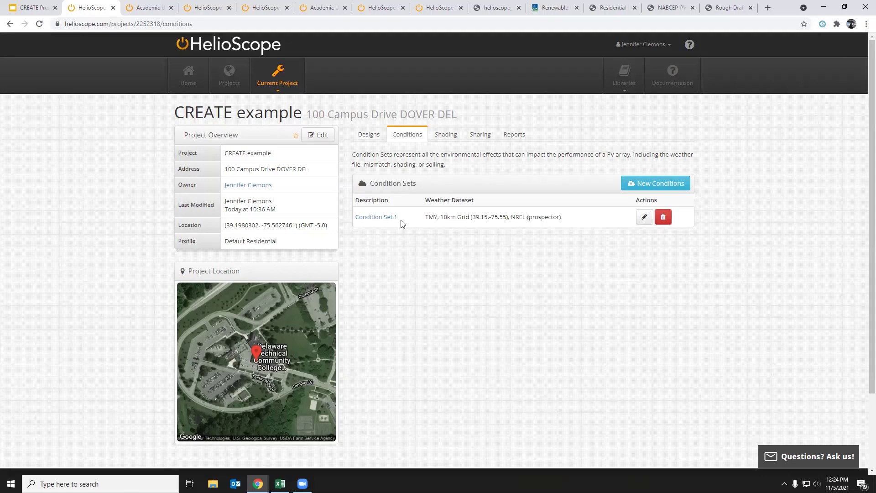
{"action": "left_click", "coordinate": [447, 138]}
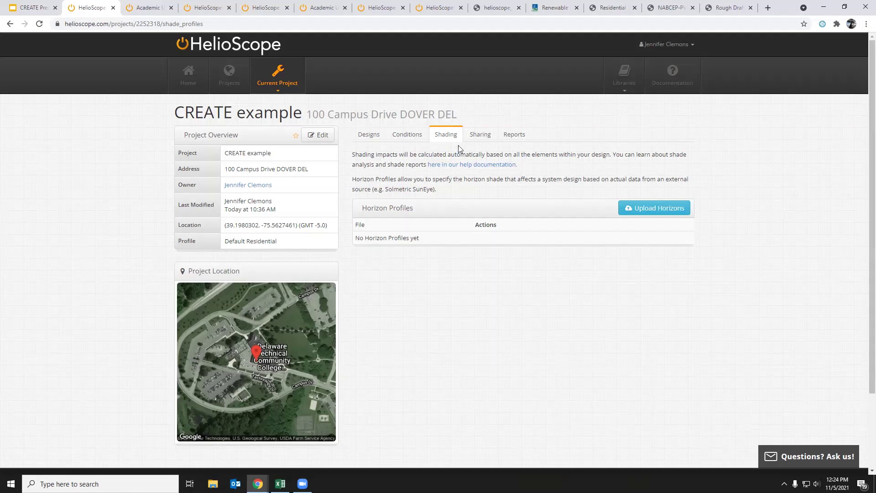
{"action": "left_click", "coordinate": [482, 135]}
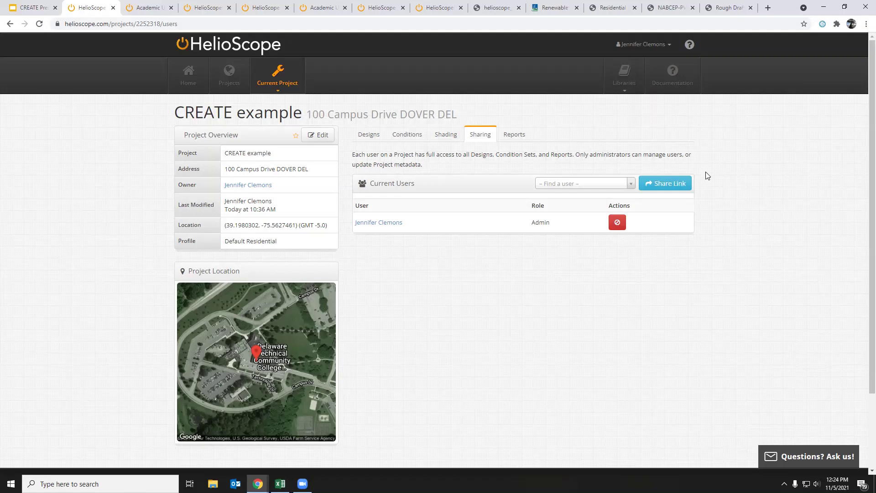
- Create a new design cloned from Example CREATE helio KW (8.40 kW) and named Example CREATE helio EDIT THIS ONE
{"action": "left_click", "coordinate": [365, 134]}
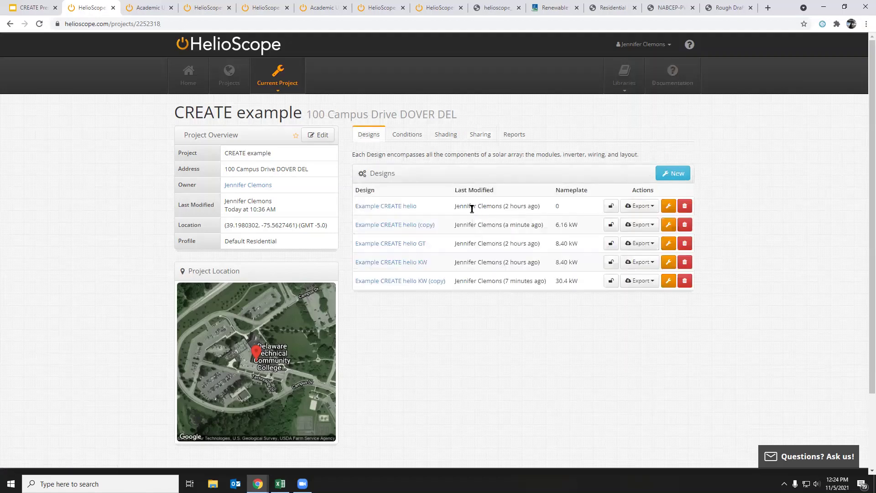
{"action": "left_click", "coordinate": [670, 174]}
{"action": "left_click", "coordinate": [463, 117]}
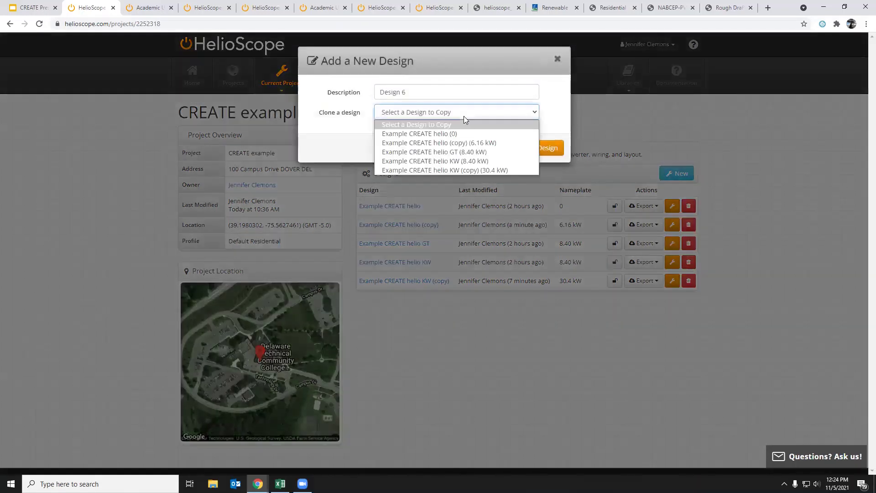
{"action": "left_click", "coordinate": [466, 161]}
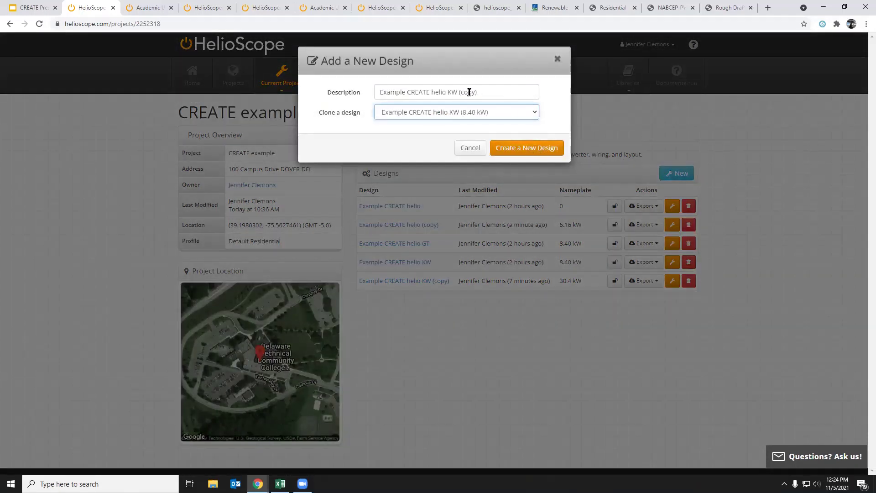
{"action": "left_click_drag", "start_coordinate": [486, 89], "coordinate": [447, 92]}
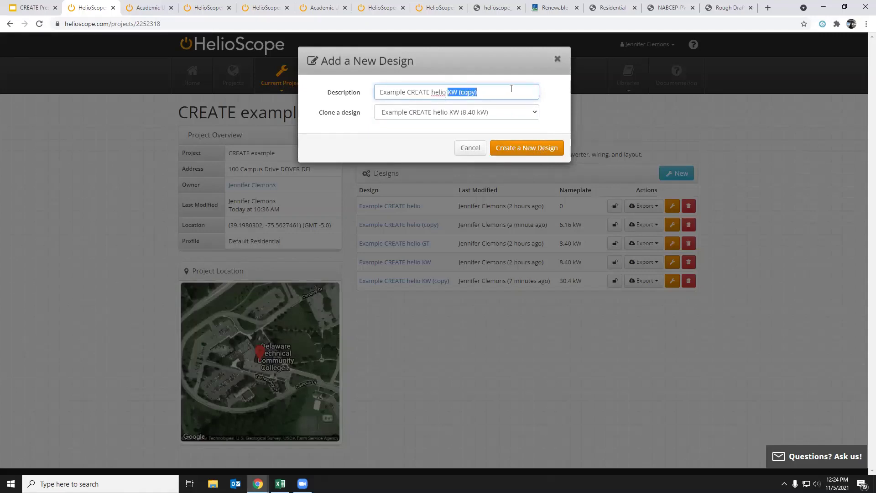
{"action": "key", "text": "BackSpace"}
{"action": "type", "text": "EDIT THIS ONE"}
{"action": "left_click", "coordinate": [519, 147]}
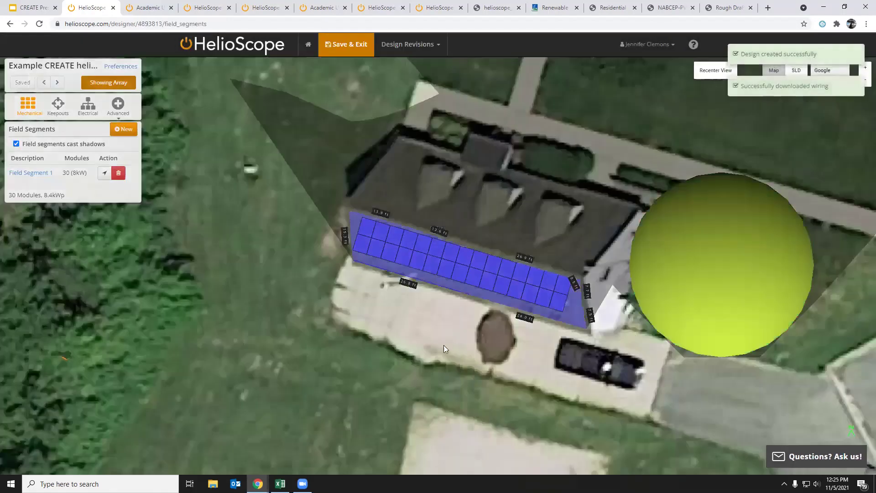
- Save and exit the cloned design and open the project's sharing settings
{"action": "left_click", "coordinate": [346, 44]}
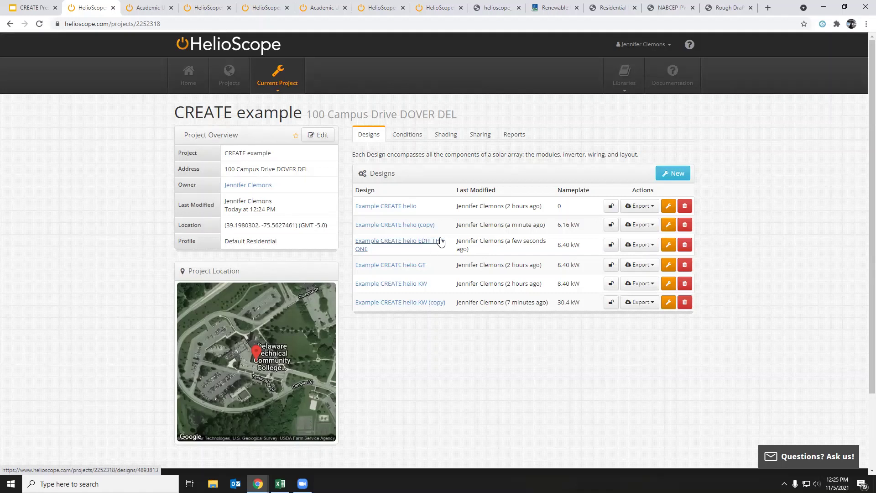
{"action": "left_click", "coordinate": [481, 135]}
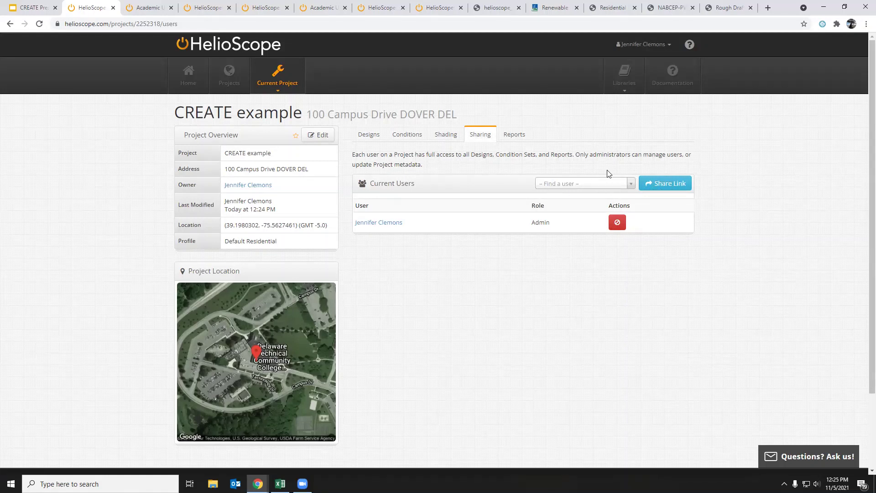
- Simulate the Example CREATE helio EDIT THIS ONE design with Condition Set 1 and open its production report
{"action": "left_click", "coordinate": [521, 138]}
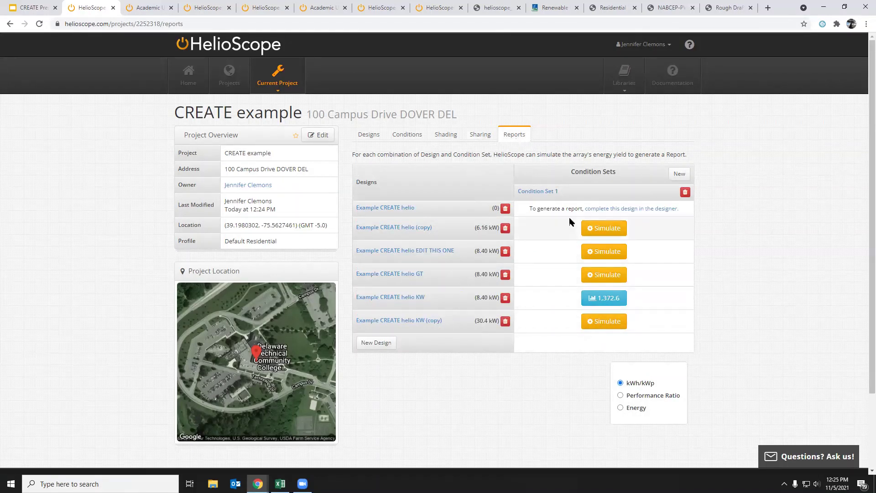
{"action": "left_click", "coordinate": [608, 253]}
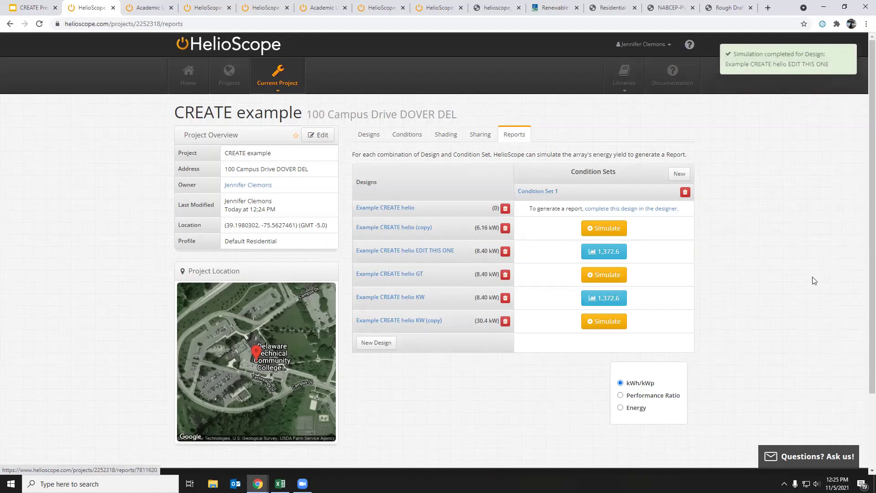
{"action": "left_click", "coordinate": [608, 254]}
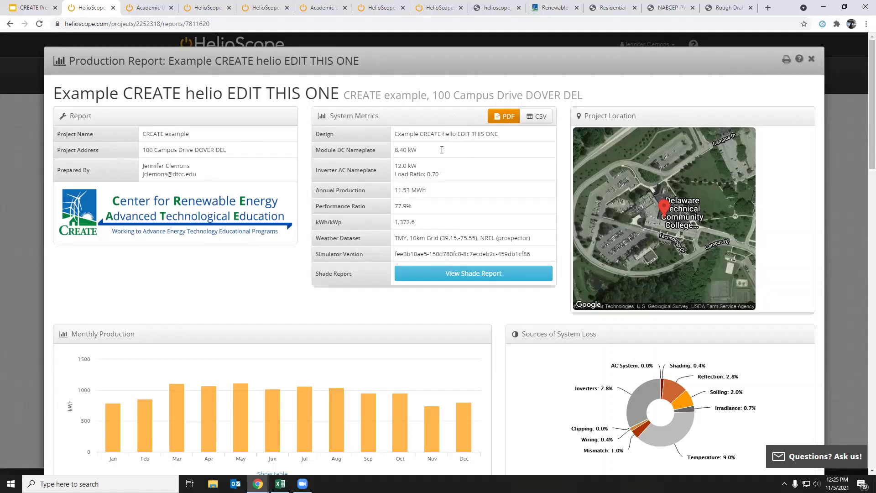
- Show the monthly production table and examine the report's annual production, condition set, components and detailed layout
{"action": "scroll", "coordinate": [655, 231], "scroll_direction": "down", "scroll_amount": 4}
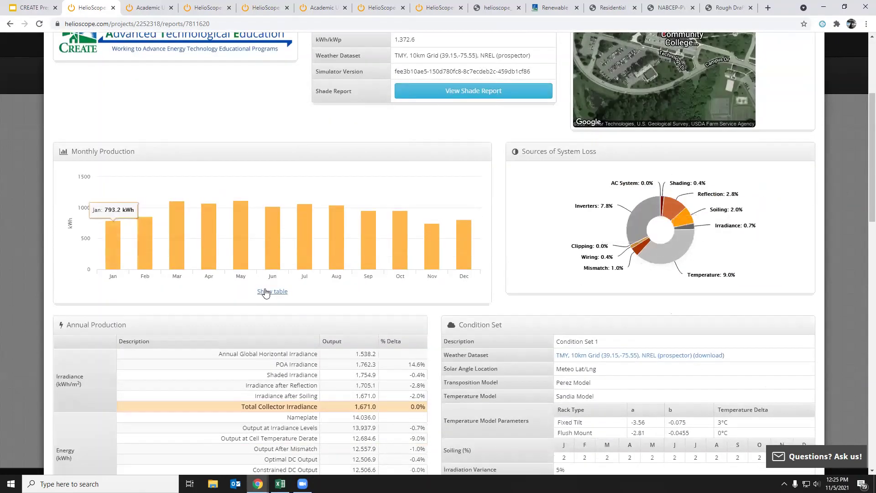
{"action": "left_click", "coordinate": [273, 292]}
{"action": "scroll", "coordinate": [338, 214], "scroll_direction": "down", "scroll_amount": 1}
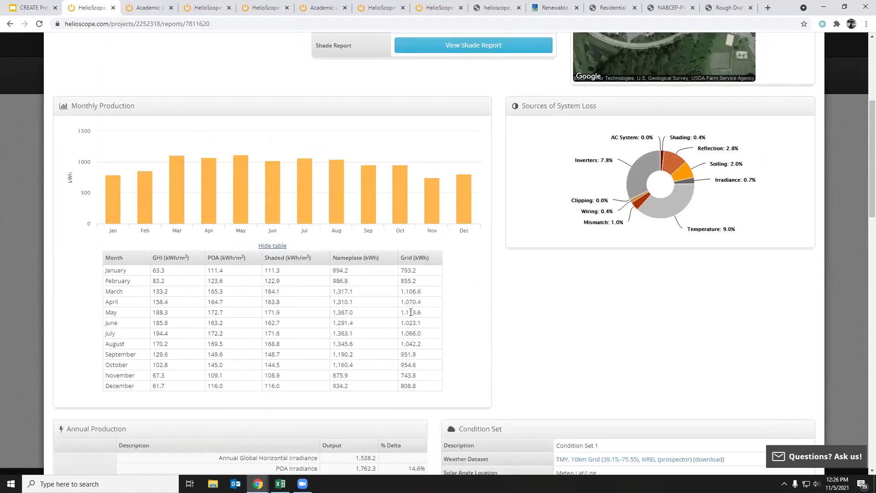
{"action": "scroll", "coordinate": [423, 273], "scroll_direction": "down", "scroll_amount": 4}
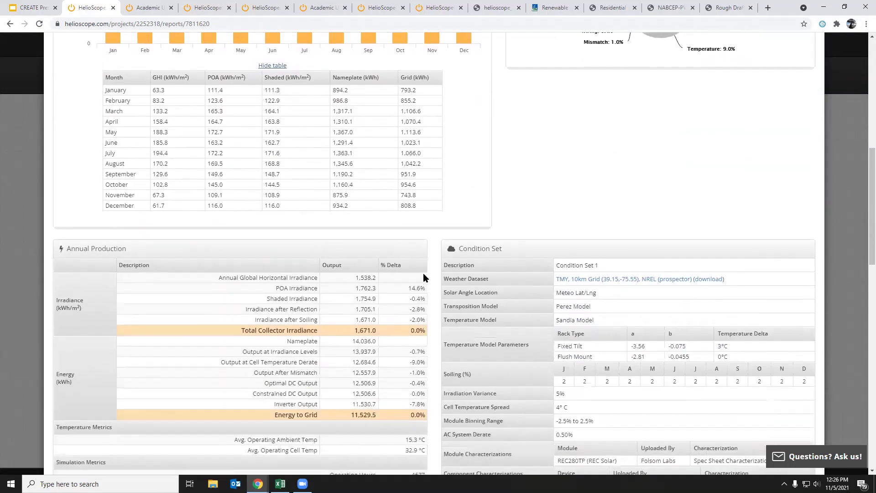
{"action": "scroll", "coordinate": [421, 276], "scroll_direction": "down", "scroll_amount": 10}
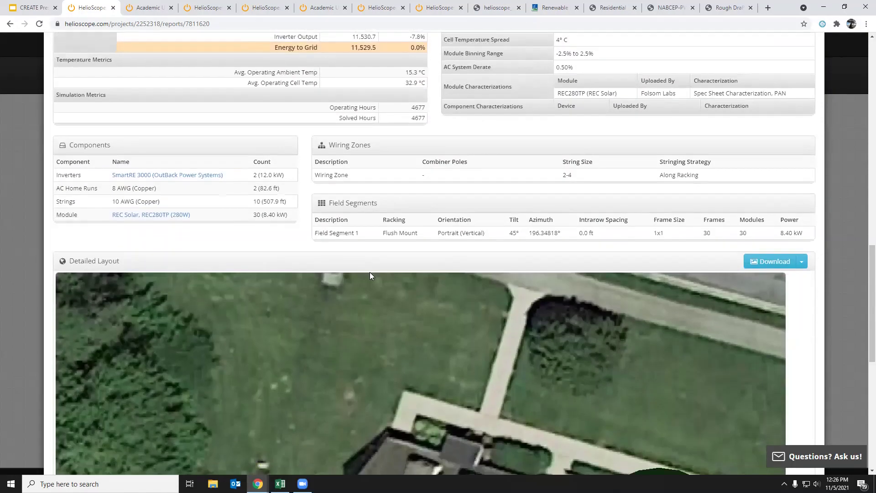
{"action": "scroll", "coordinate": [649, 374], "scroll_direction": "down", "scroll_amount": 6}
{"action": "scroll", "coordinate": [567, 234], "scroll_direction": "up", "scroll_amount": 8}
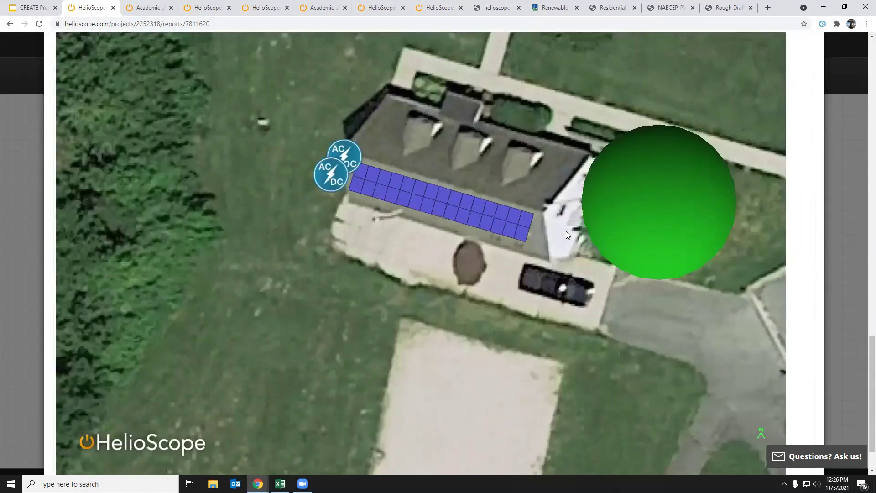
{"action": "scroll", "coordinate": [567, 234], "scroll_direction": "up", "scroll_amount": 12}
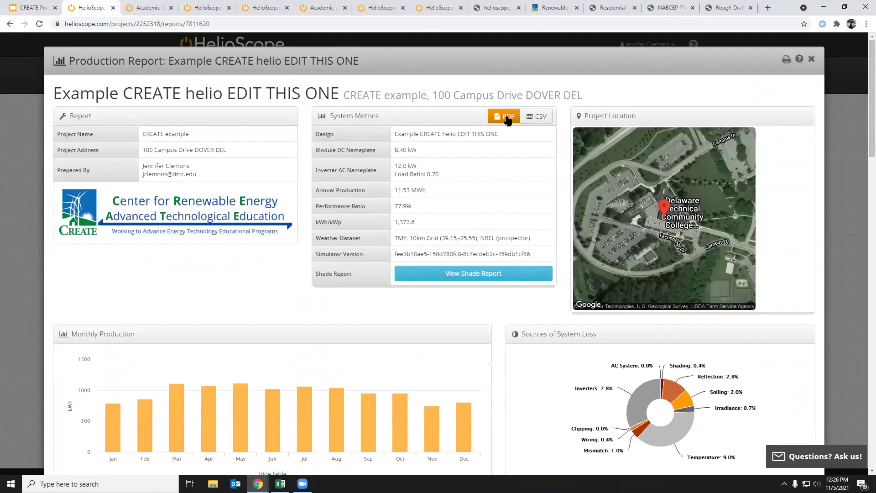
- Export the production report as a PDF, review the downloaded file, and return to the HelioScope report
{"action": "left_click", "coordinate": [501, 117]}
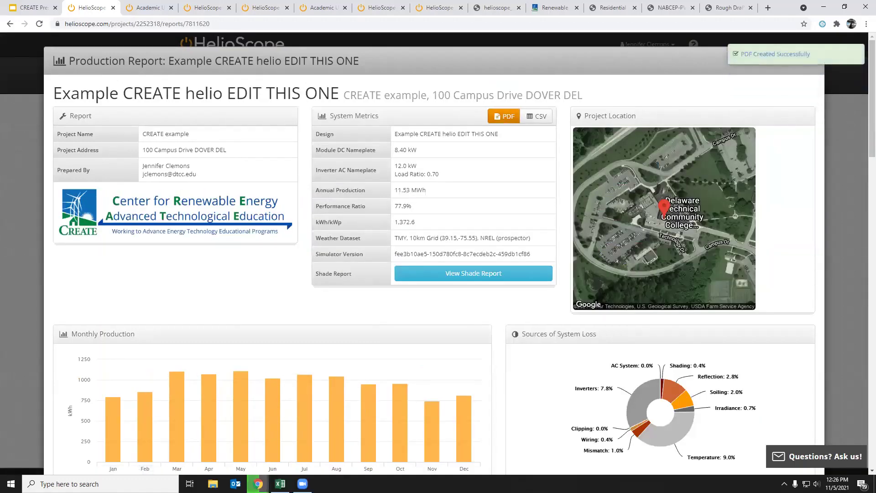
{"action": "left_click", "coordinate": [54, 462]}
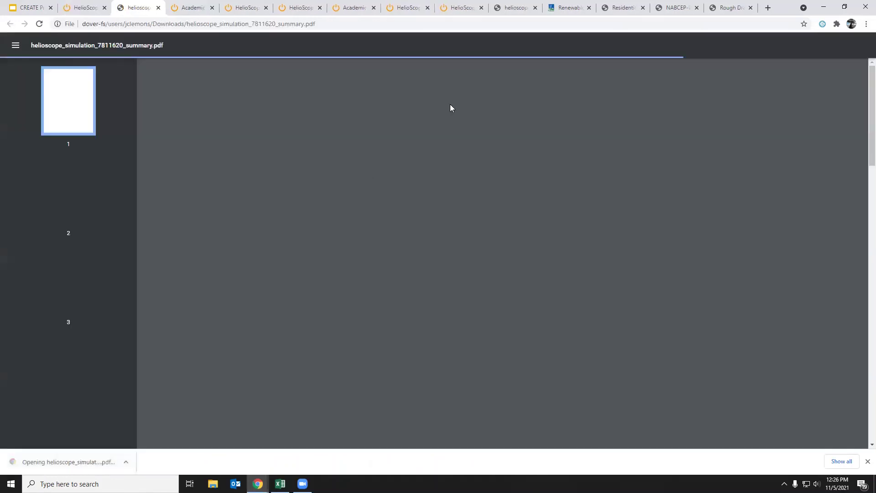
{"action": "scroll", "coordinate": [645, 229], "scroll_direction": "down", "scroll_amount": 15}
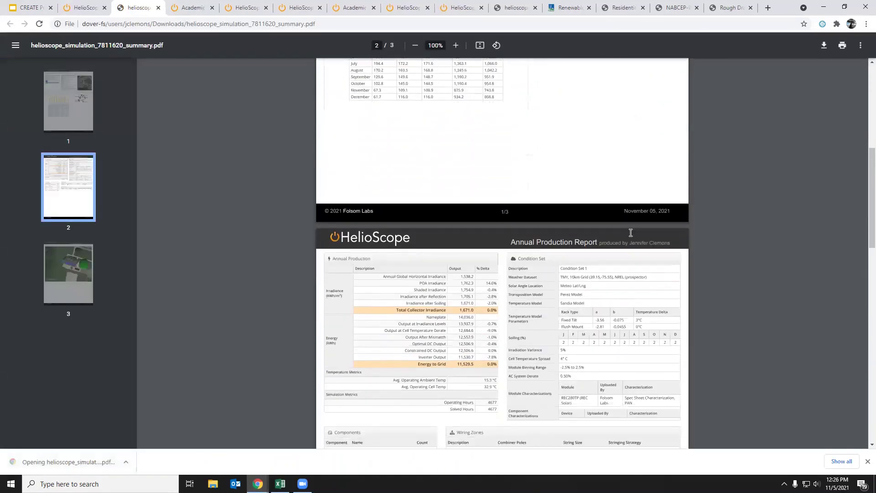
{"action": "scroll", "coordinate": [631, 233], "scroll_direction": "up", "scroll_amount": 15}
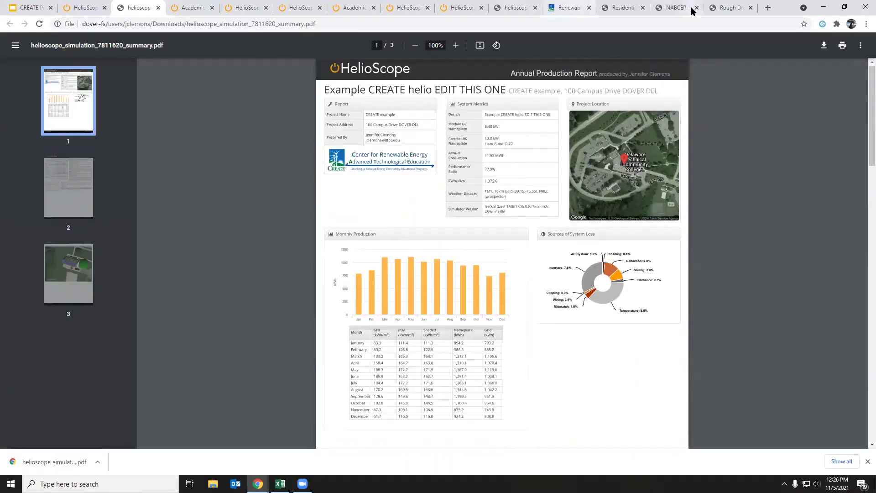
{"action": "left_click", "coordinate": [81, 6]}
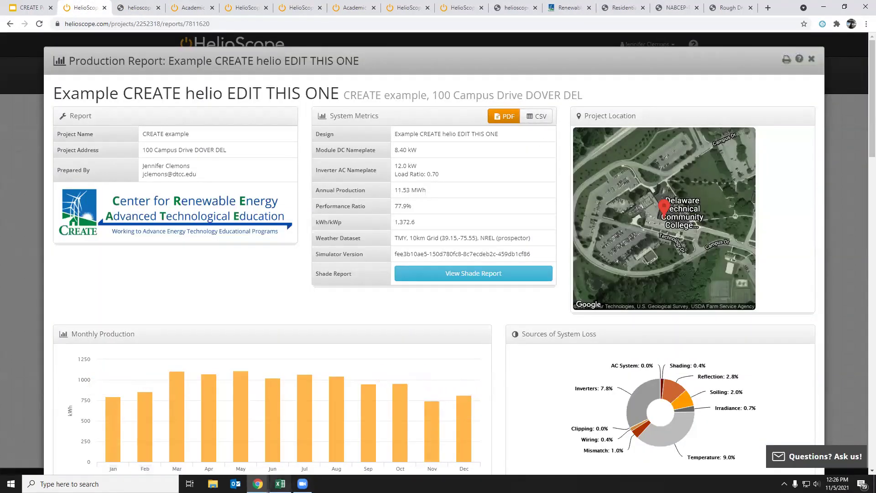
- Switch to the Helioscope CSV data workbook in Excel and examine its hourly records from the first to the last row
{"action": "left_click", "coordinate": [280, 484]}
{"action": "left_click_drag", "start_coordinate": [615, 457], "coordinate": [597, 463]}
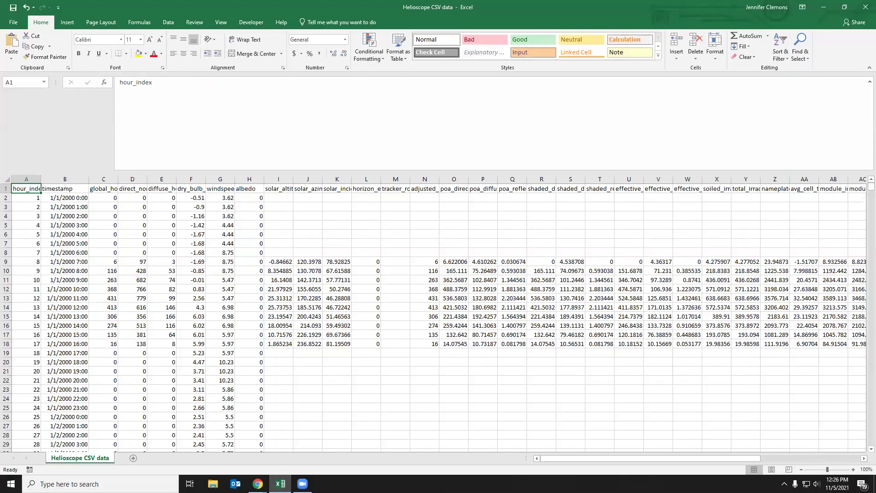
{"action": "left_click_drag", "start_coordinate": [862, 189], "coordinate": [869, 442]}
{"action": "left_click", "coordinate": [53, 445]}
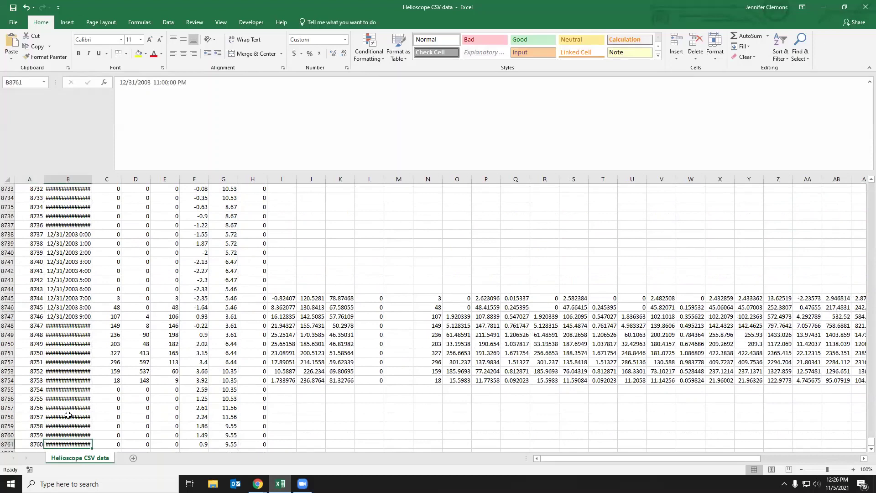
{"action": "scroll", "coordinate": [66, 412], "scroll_direction": "down", "scroll_amount": 2}
{"action": "left_click", "coordinate": [33, 389]}
{"action": "left_click", "coordinate": [197, 390]}
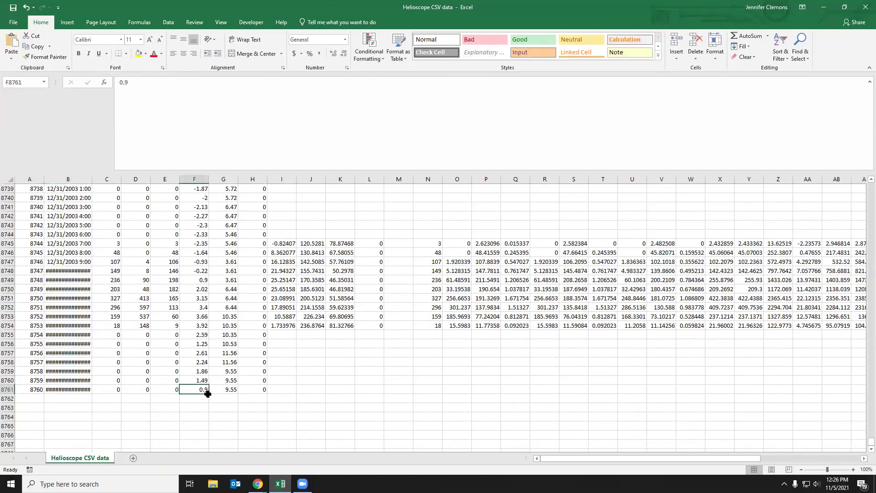
{"action": "left_click_drag", "start_coordinate": [869, 442], "coordinate": [863, 167]}
{"action": "left_click", "coordinate": [393, 359]}
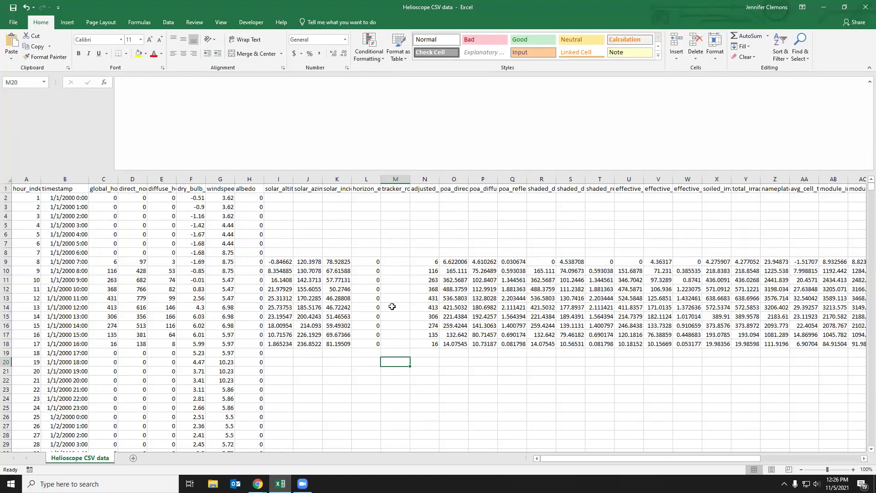
- Examine the workbook's irradiance column headings through soiled_irradiance, and return to the HelioScope report
{"action": "left_click_drag", "start_coordinate": [617, 458], "coordinate": [445, 468]}
{"action": "left_click", "coordinate": [489, 189]}
{"action": "left_click", "coordinate": [521, 189]}
{"action": "left_click", "coordinate": [571, 190]}
{"action": "left_click", "coordinate": [606, 191]}
{"action": "left_click", "coordinate": [662, 190]}
{"action": "left_click", "coordinate": [720, 190]}
{"action": "scroll", "coordinate": [376, 297], "scroll_direction": "down", "scroll_amount": 7}
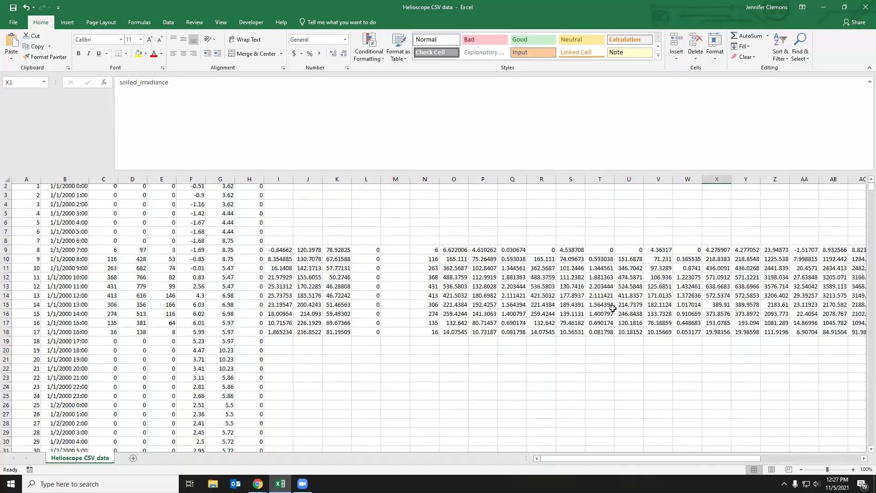
{"action": "left_click", "coordinate": [823, 7]}
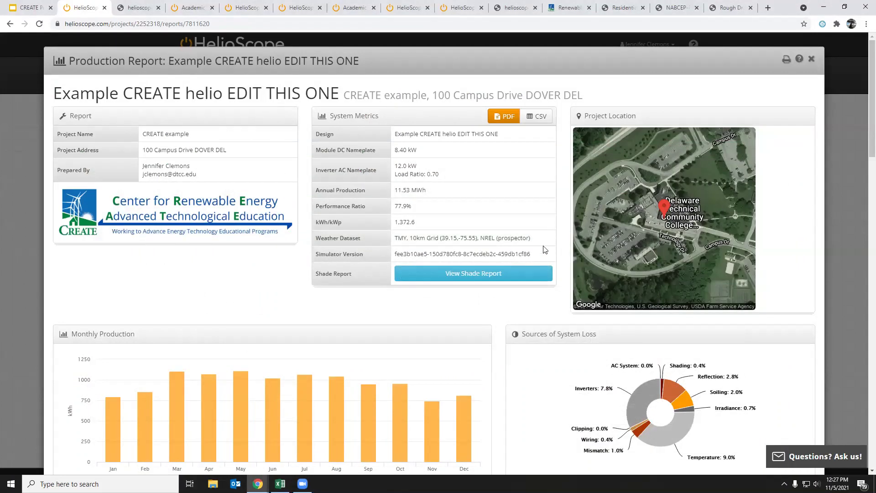
- Examine the production report's system loss sources, performance ratio, module and inverter nameplates, load ratio and monthly production
{"action": "scroll", "coordinate": [625, 205], "scroll_direction": "down", "scroll_amount": 1}
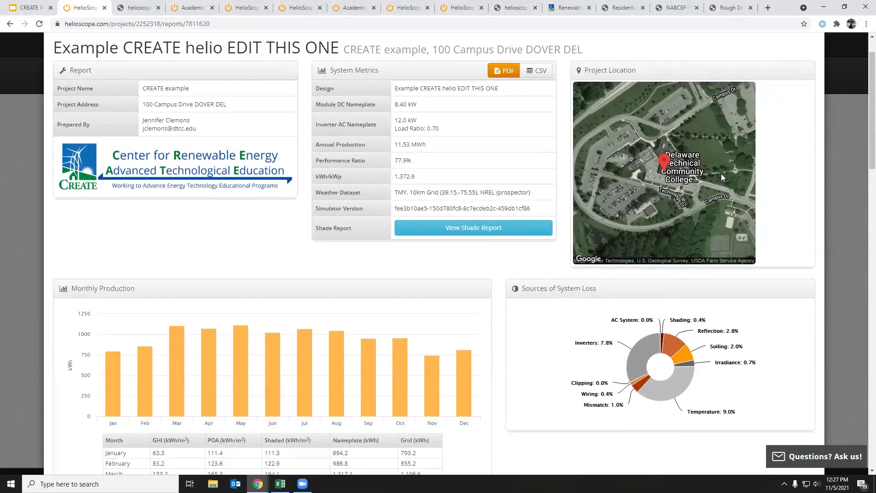
{"action": "scroll", "coordinate": [659, 269], "scroll_direction": "down", "scroll_amount": 3}
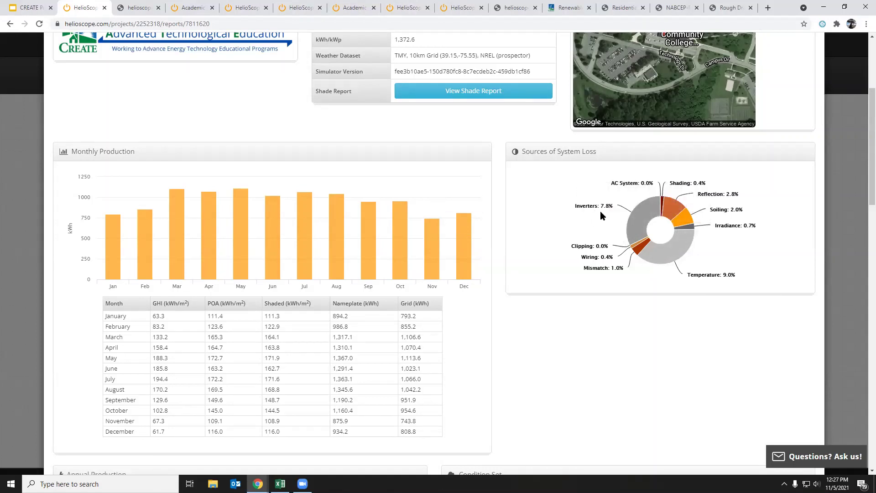
{"action": "scroll", "coordinate": [299, 225], "scroll_direction": "up", "scroll_amount": 3}
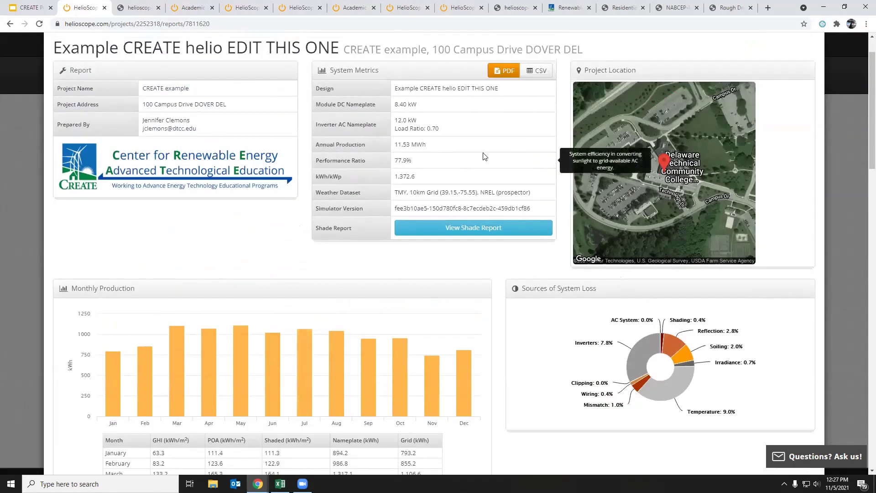
{"action": "scroll", "coordinate": [436, 165], "scroll_direction": "up", "scroll_amount": 1}
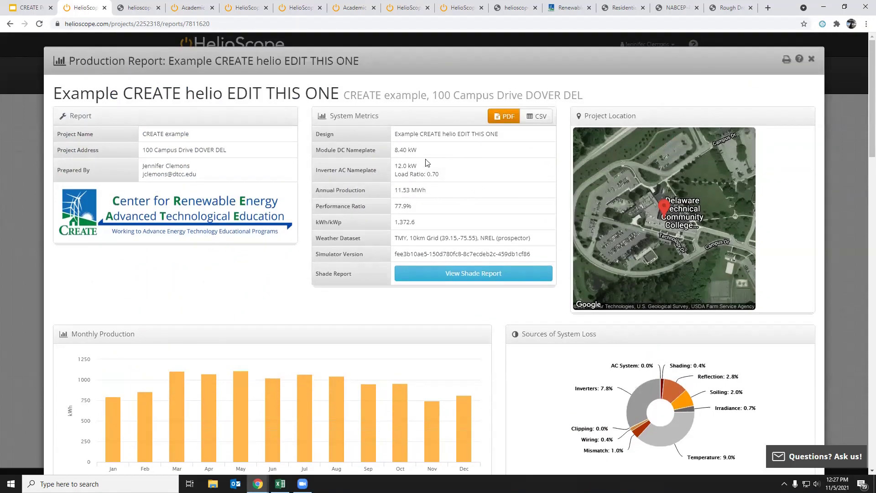
{"action": "mouse_move", "coordinate": [429, 173]}
{"action": "mouse_move", "coordinate": [427, 153]}
{"action": "scroll", "coordinate": [474, 184], "scroll_direction": "down", "scroll_amount": 9}
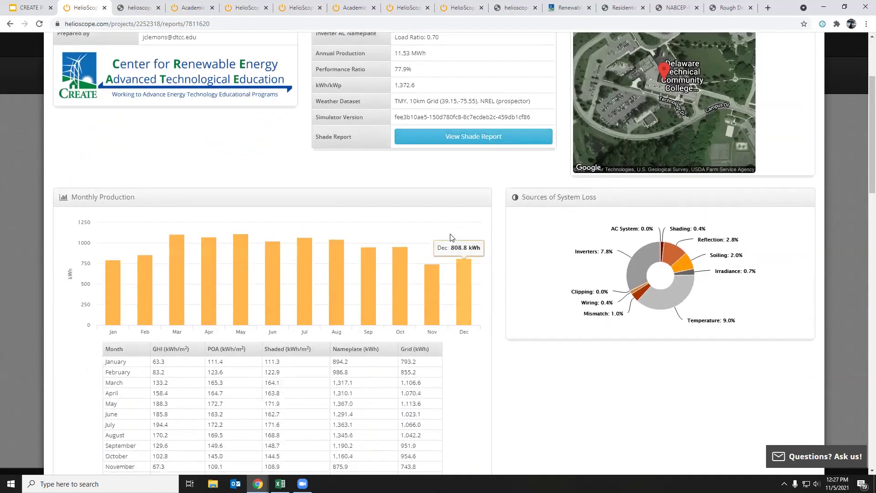
{"action": "scroll", "coordinate": [450, 238], "scroll_direction": "up", "scroll_amount": 4}
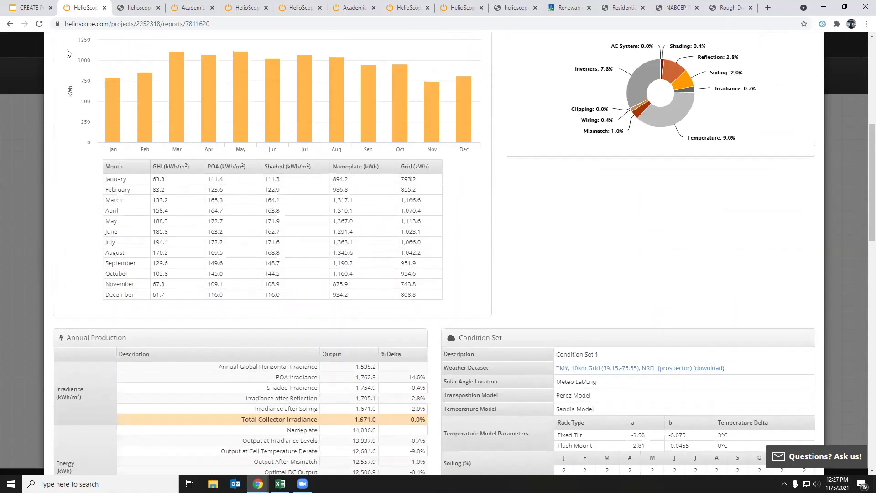
- Switch to the Google Slides presentation and advance from the Report slide to the Curriculum Add ons slide
{"action": "left_click", "coordinate": [27, 7]}
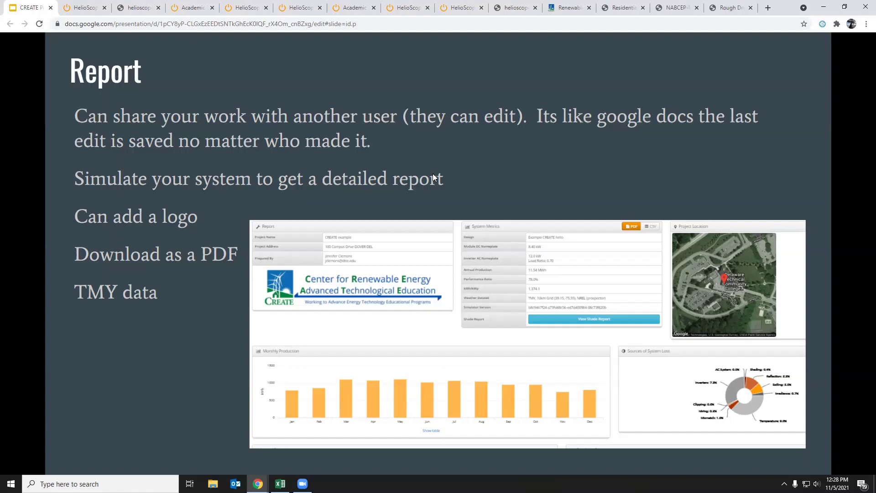
{"action": "key", "text": "Right"}
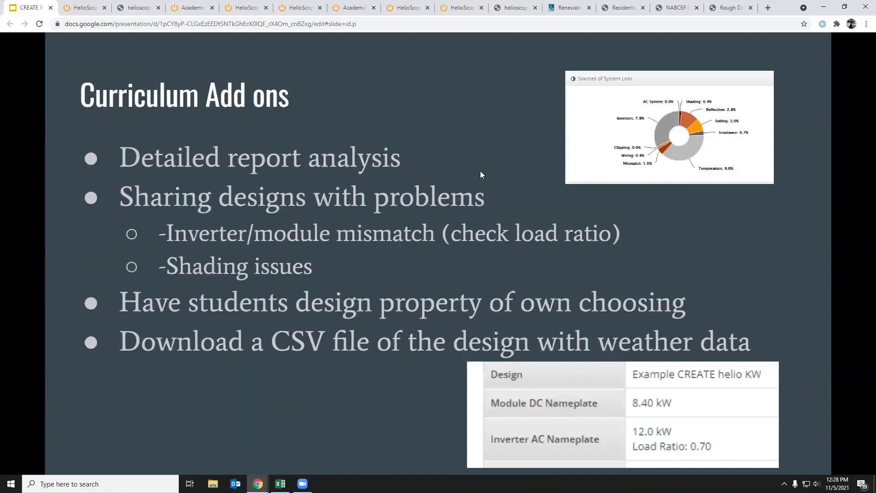
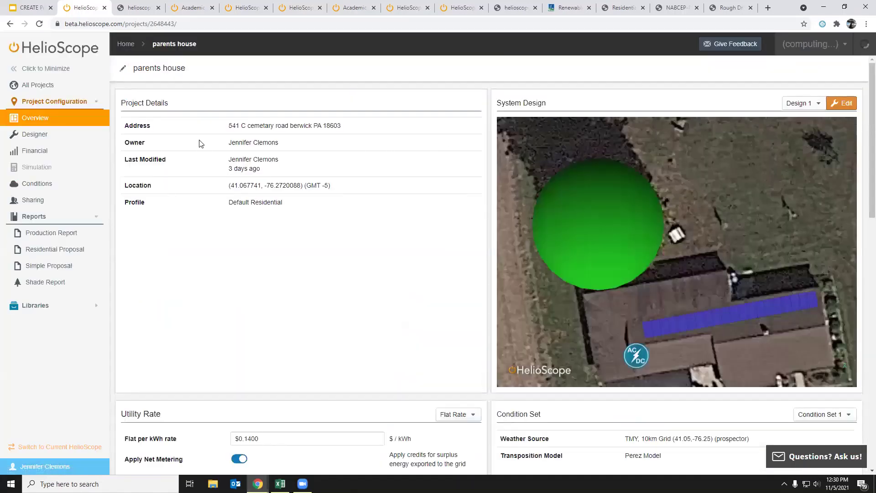
- Review the parents house project's overview in beta HelioScope and open its Production Report
{"action": "scroll", "coordinate": [198, 142], "scroll_direction": "down", "scroll_amount": 2}
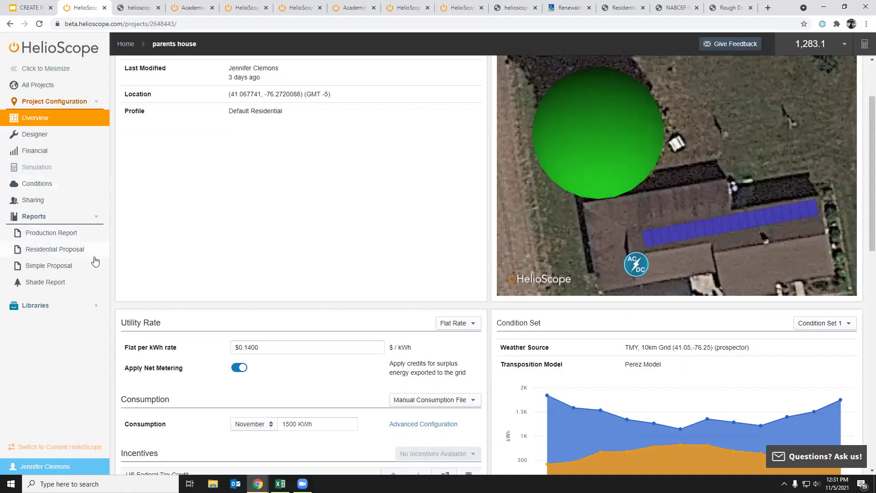
{"action": "left_click", "coordinate": [57, 235]}
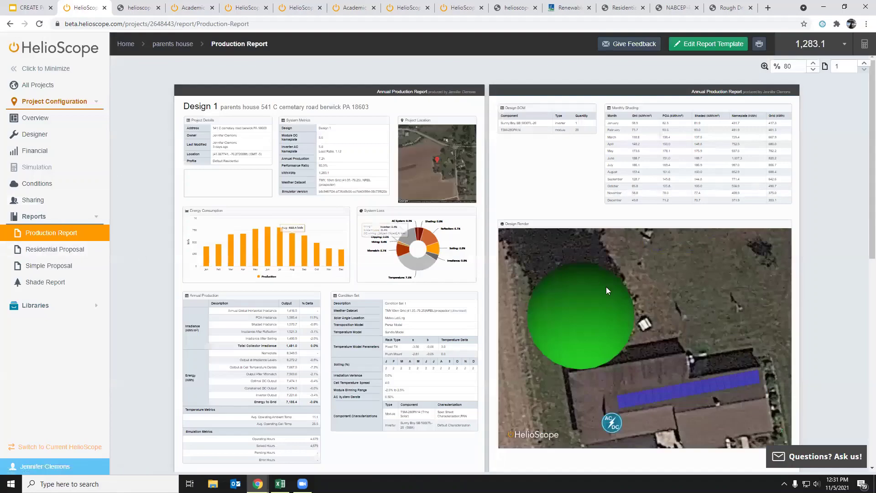
- Open the Residential Proposal report and examine its company, utility bill, system design and pricing pages
{"action": "left_click", "coordinate": [76, 248]}
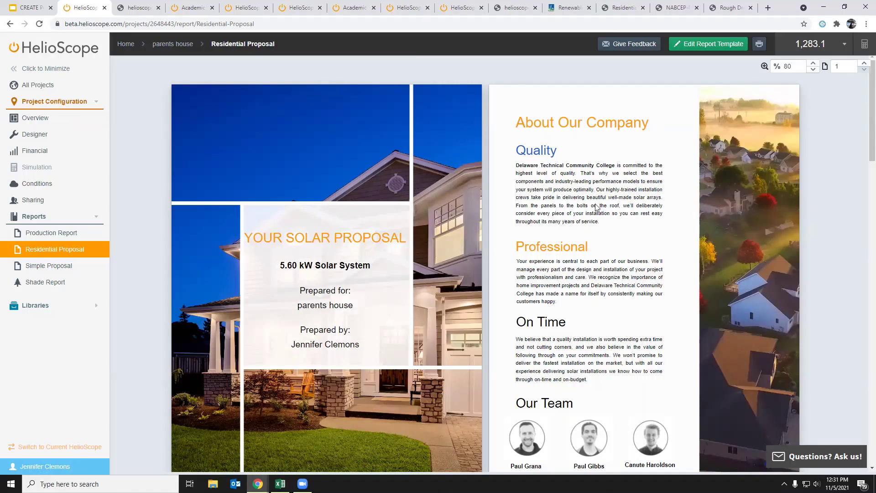
{"action": "scroll", "coordinate": [599, 362], "scroll_direction": "down", "scroll_amount": 1}
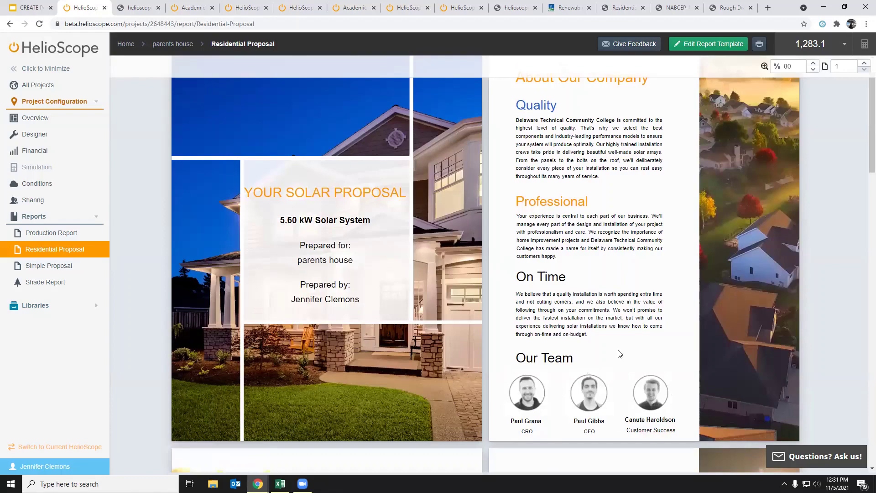
{"action": "scroll", "coordinate": [619, 354], "scroll_direction": "down", "scroll_amount": 7}
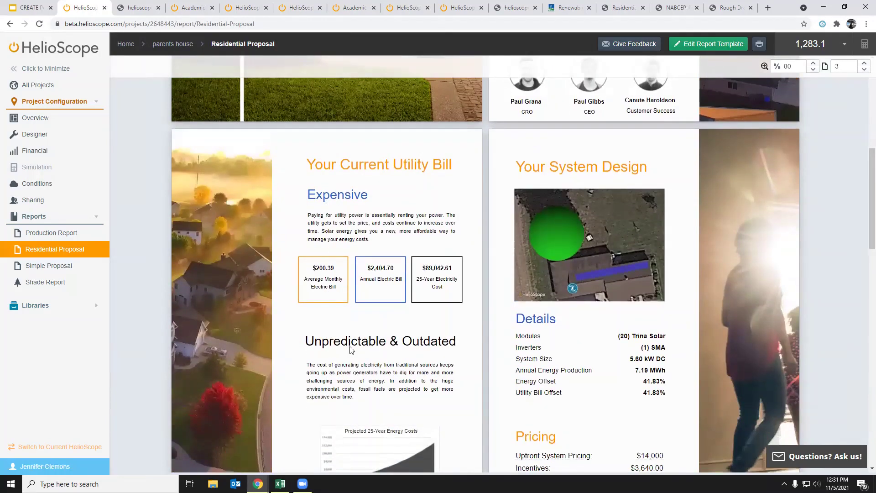
{"action": "scroll", "coordinate": [455, 240], "scroll_direction": "down", "scroll_amount": 2}
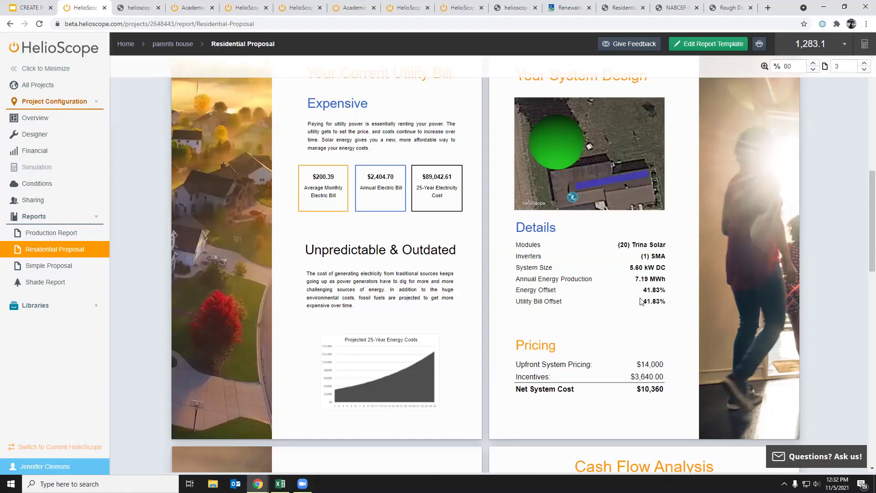
- Examine the Residential Proposal's pricing, financial analysis, cash flow table, environmental impact and next steps pages
{"action": "scroll", "coordinate": [682, 335], "scroll_direction": "down", "scroll_amount": 5}
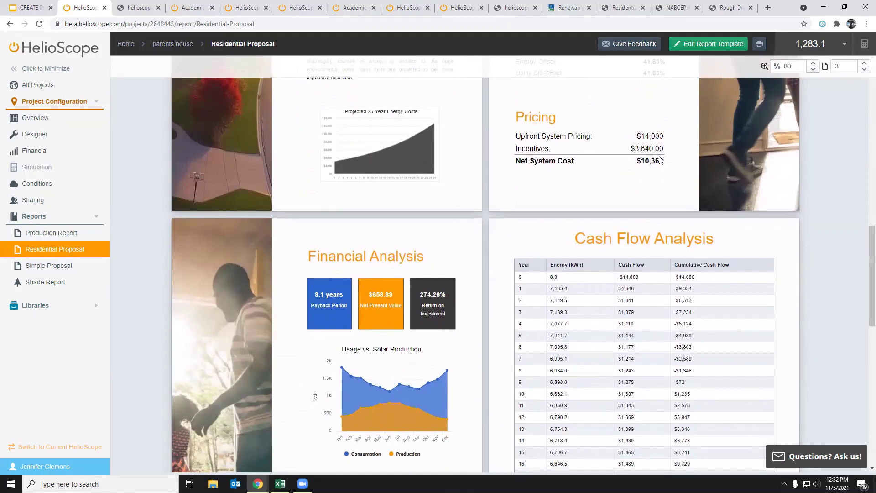
{"action": "scroll", "coordinate": [661, 157], "scroll_direction": "up", "scroll_amount": 2}
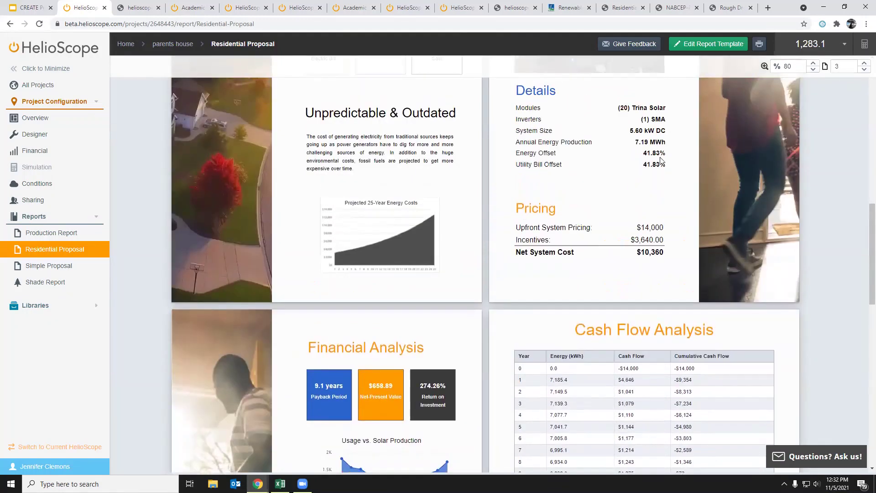
{"action": "scroll", "coordinate": [660, 160], "scroll_direction": "down", "scroll_amount": 3}
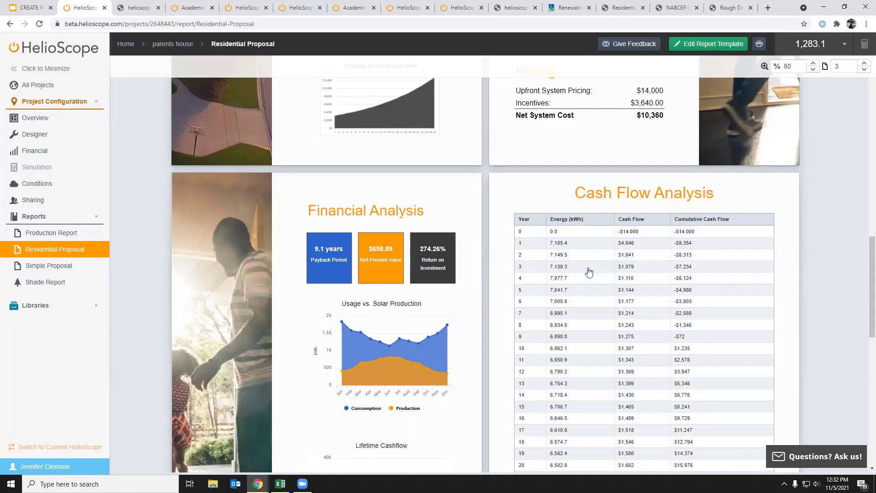
{"action": "scroll", "coordinate": [579, 279], "scroll_direction": "down", "scroll_amount": 5}
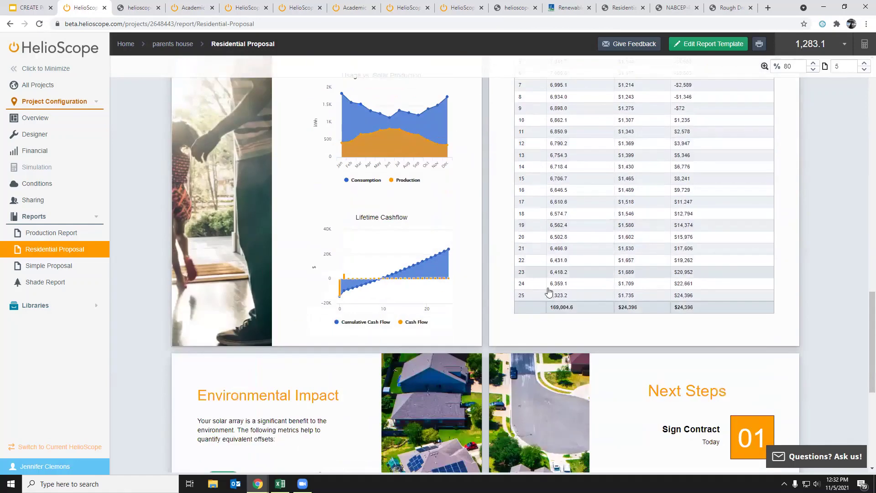
{"action": "scroll", "coordinate": [567, 276], "scroll_direction": "down", "scroll_amount": 3}
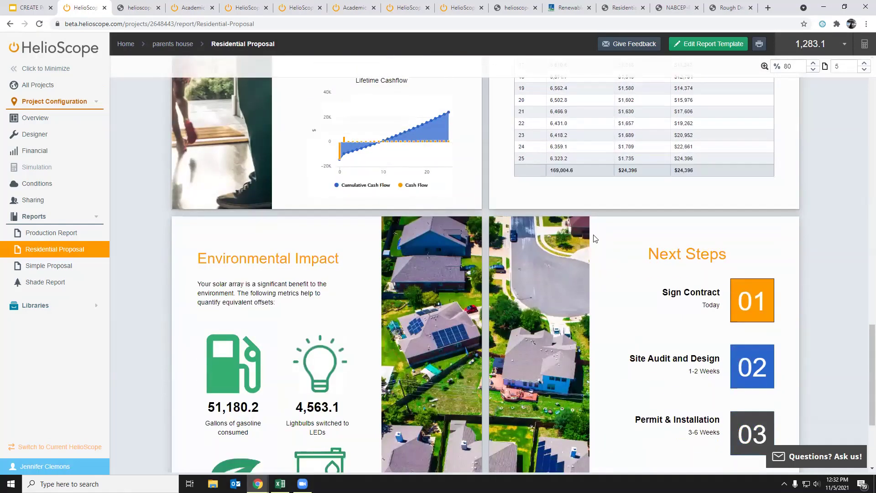
{"action": "scroll", "coordinate": [595, 239], "scroll_direction": "down", "scroll_amount": 2}
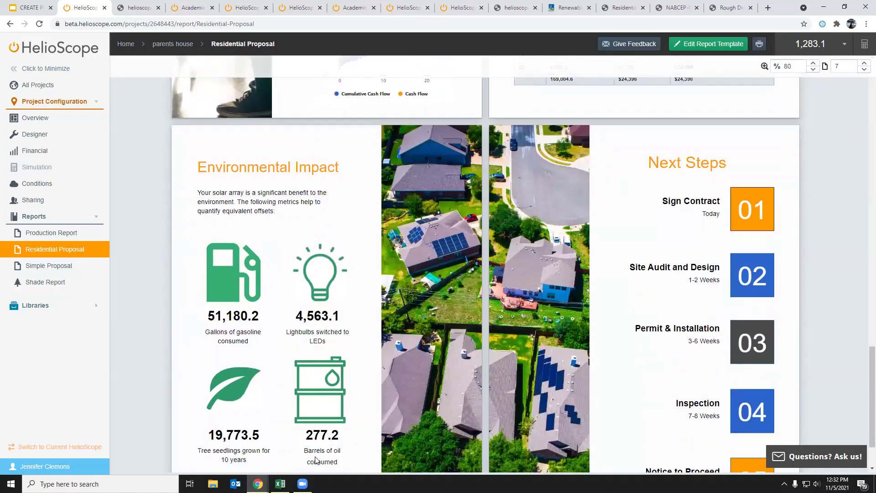
{"action": "scroll", "coordinate": [274, 235], "scroll_direction": "down", "scroll_amount": 2}
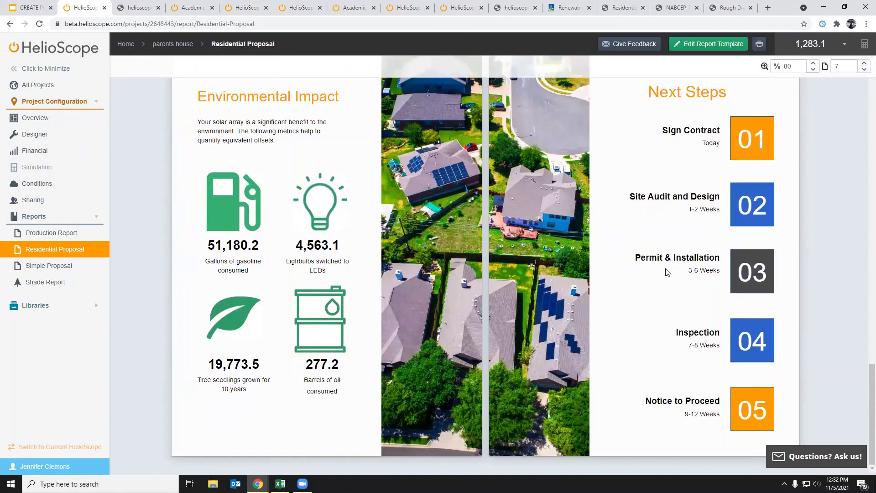
- Consult the exam section table in the NABCEP PV Technical Sales Resource Guide and return to the Residential Proposal
{"action": "left_click", "coordinate": [673, 7]}
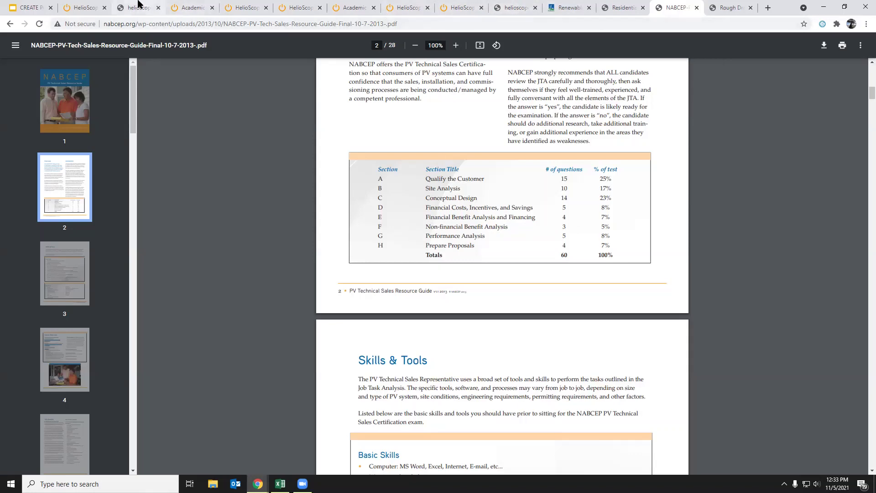
{"action": "left_click", "coordinate": [118, 13]}
{"action": "left_click", "coordinate": [87, 7]}
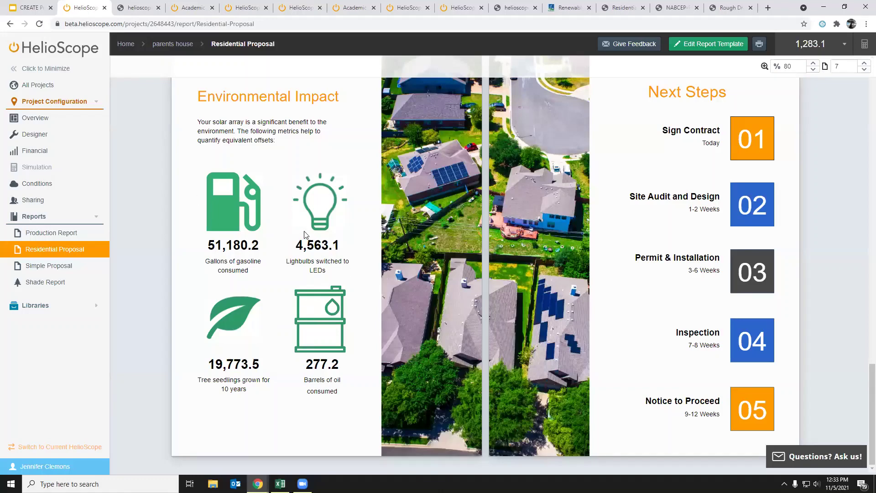
- Open the Simple Proposal report and examine its cover page and Your Energy Costs Today page
{"action": "left_click", "coordinate": [62, 266]}
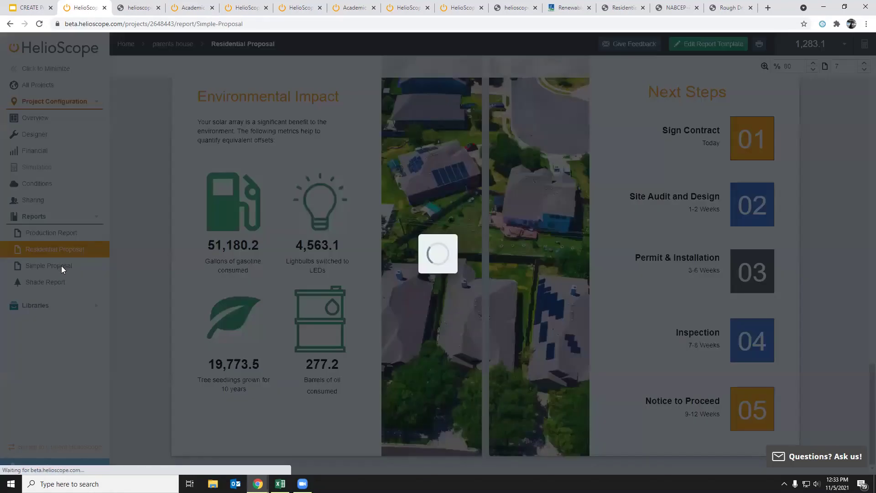
{"action": "scroll", "coordinate": [418, 226], "scroll_direction": "up", "scroll_amount": 10}
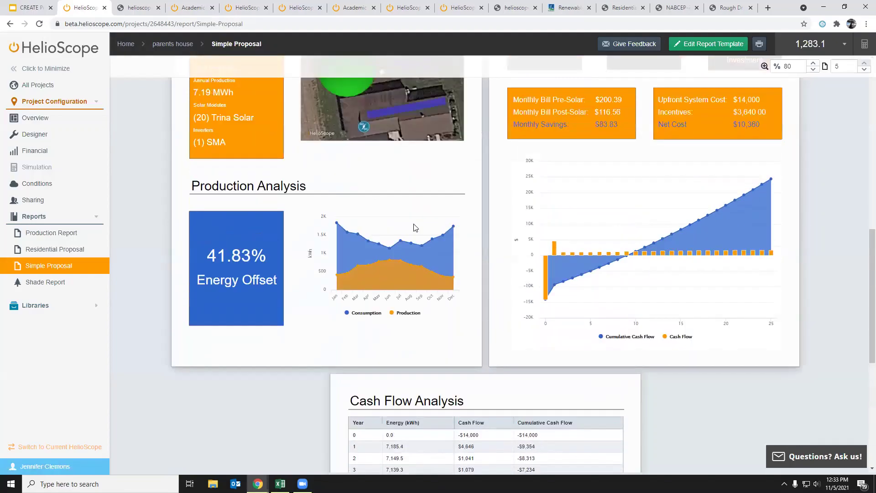
{"action": "scroll", "coordinate": [415, 228], "scroll_direction": "up", "scroll_amount": 5}
{"action": "scroll", "coordinate": [415, 223], "scroll_direction": "down", "scroll_amount": 3}
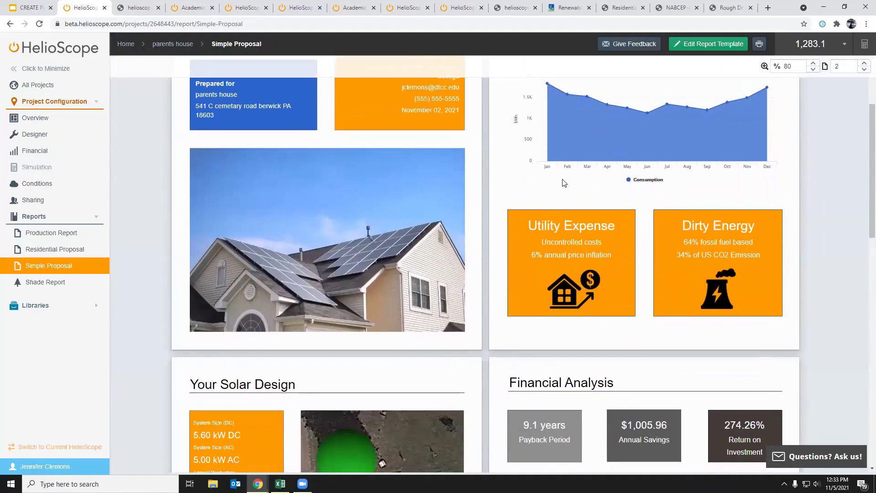
{"action": "scroll", "coordinate": [667, 139], "scroll_direction": "down", "scroll_amount": 2}
{"action": "scroll", "coordinate": [666, 133], "scroll_direction": "up", "scroll_amount": 5}
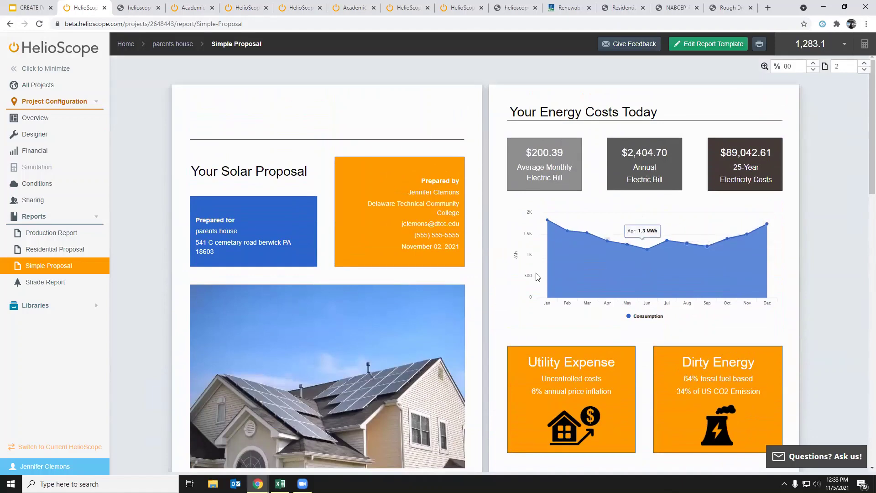
{"action": "scroll", "coordinate": [587, 283], "scroll_direction": "down", "scroll_amount": 1}
{"action": "scroll", "coordinate": [586, 283], "scroll_direction": "down", "scroll_amount": 3}
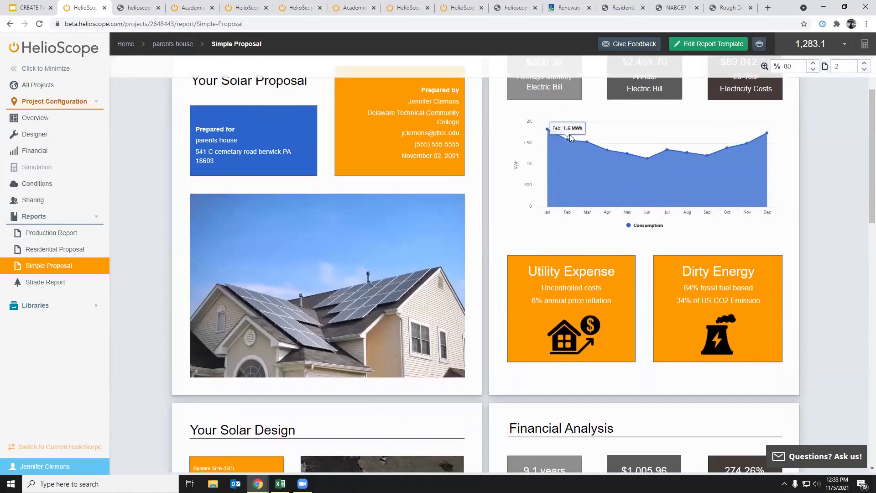
{"action": "scroll", "coordinate": [569, 134], "scroll_direction": "up", "scroll_amount": 3}
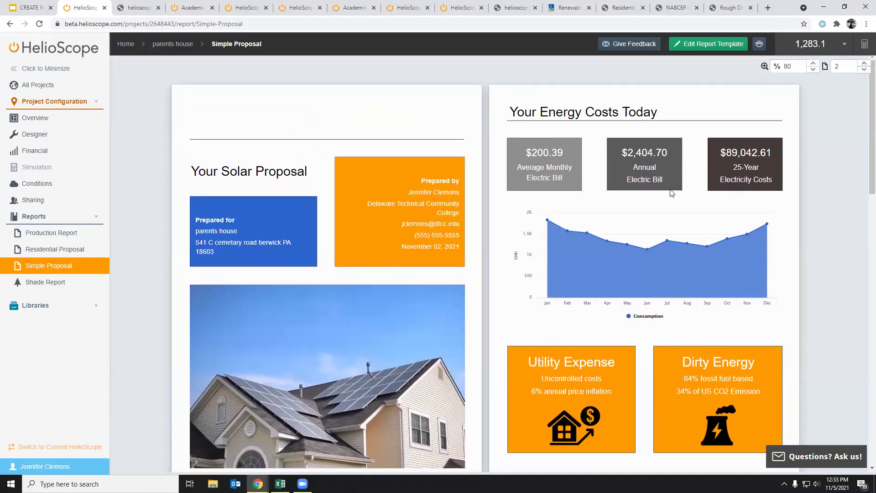
- Review the Simple Proposal's utility expense, solar design, production, financial analysis and yearly cash flow sections
{"action": "scroll", "coordinate": [567, 250], "scroll_direction": "down", "scroll_amount": 2}
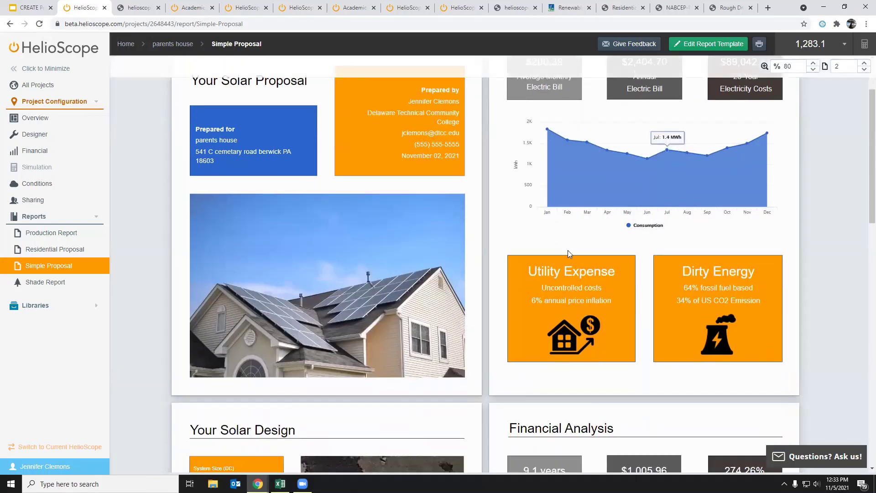
{"action": "scroll", "coordinate": [567, 250], "scroll_direction": "down", "scroll_amount": 3}
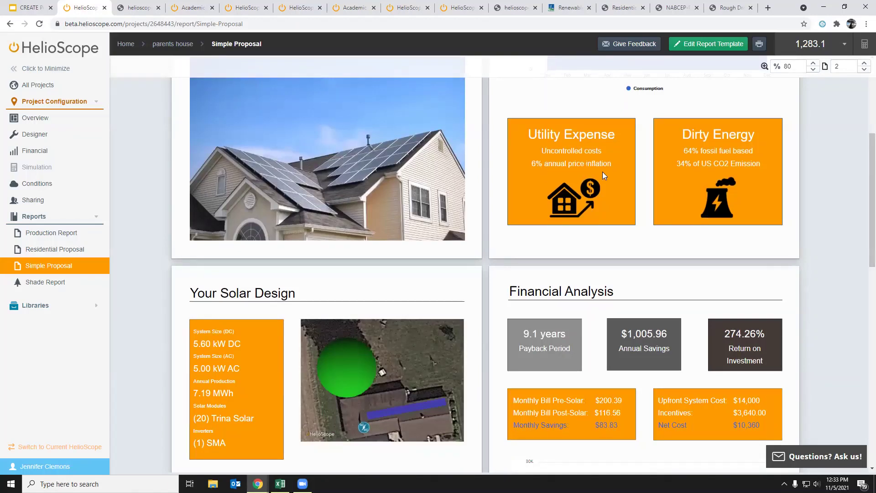
{"action": "scroll", "coordinate": [575, 187], "scroll_direction": "down", "scroll_amount": 3}
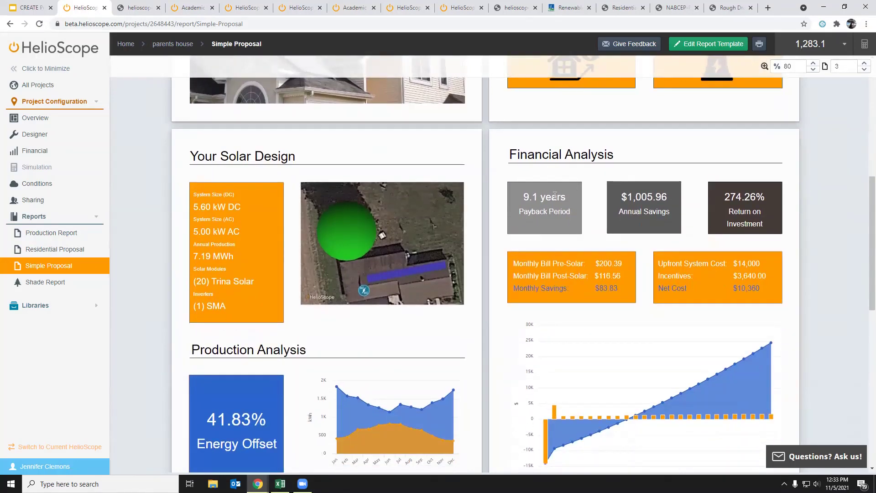
{"action": "scroll", "coordinate": [574, 235], "scroll_direction": "down", "scroll_amount": 10}
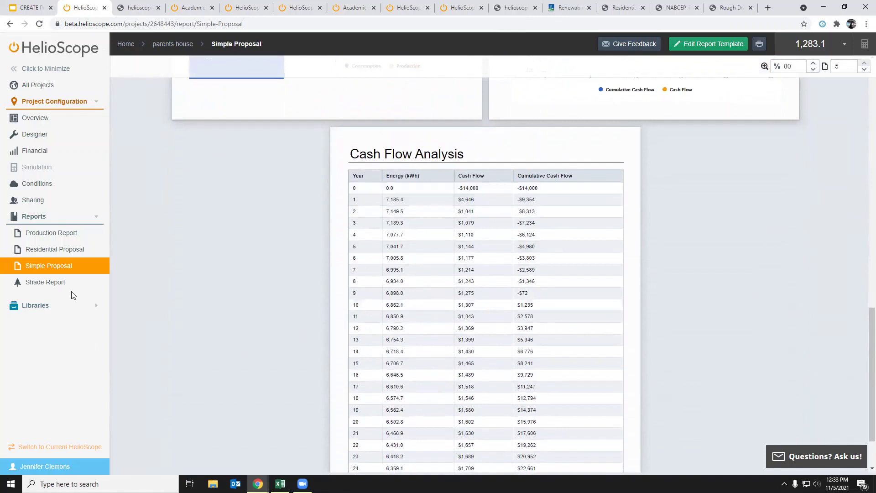
{"action": "scroll", "coordinate": [128, 293], "scroll_direction": "down", "scroll_amount": 2}
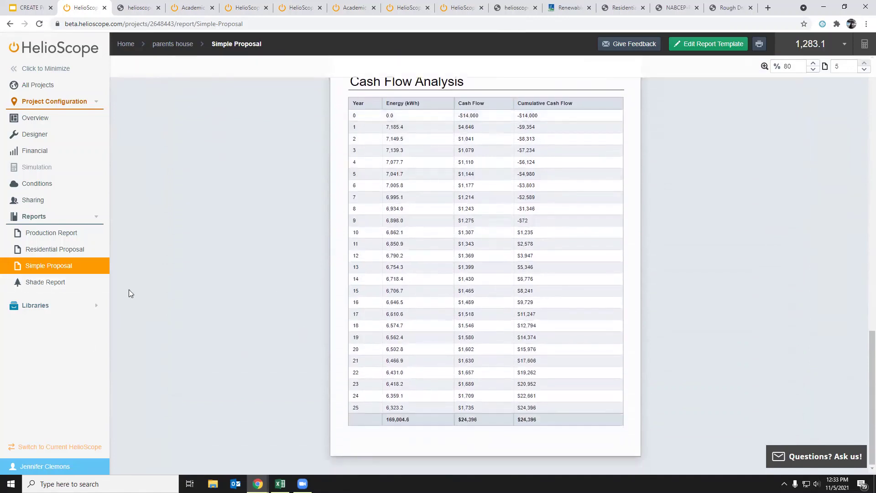
- Open the Shade Report and examine its shading heatmap, field segment shading, monthly solar access and perspective views
{"action": "left_click", "coordinate": [49, 280]}
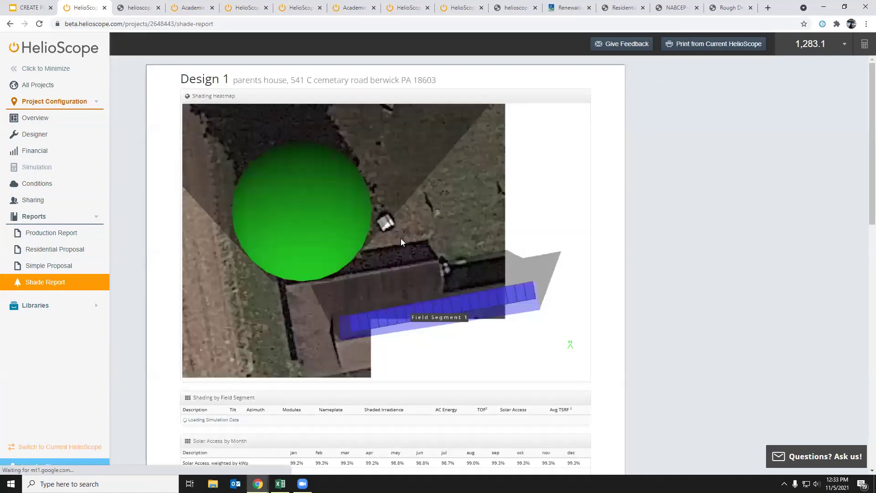
{"action": "scroll", "coordinate": [387, 215], "scroll_direction": "down", "scroll_amount": 2}
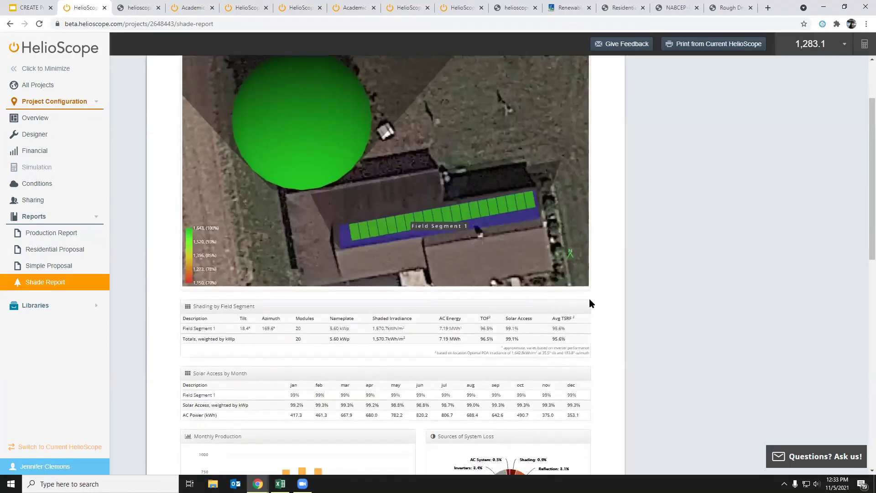
{"action": "scroll", "coordinate": [589, 301], "scroll_direction": "down", "scroll_amount": 10}
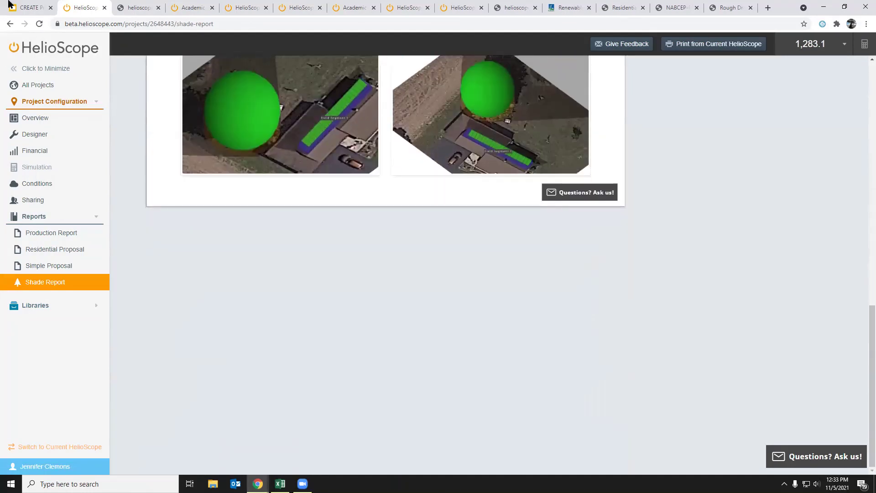
- Switch to the Google Slides presentation and advance to the Thank you slide with the teaching materials link
{"action": "left_click", "coordinate": [28, 7]}
{"action": "left_click", "coordinate": [452, 237]}
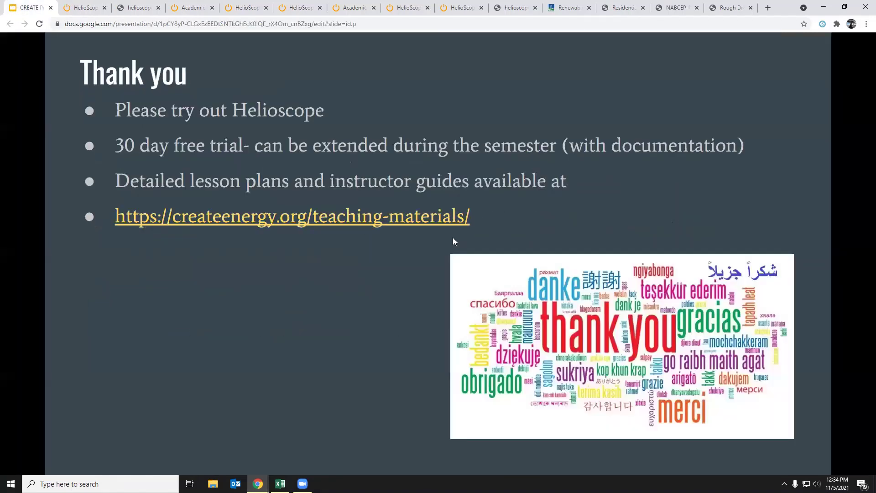
{"action": "key", "text": "Left"}
{"action": "left_click", "coordinate": [458, 206]}
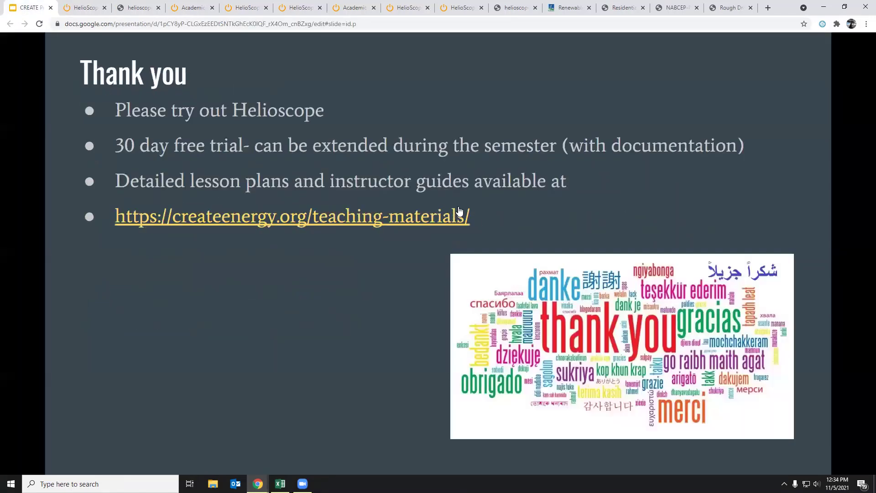